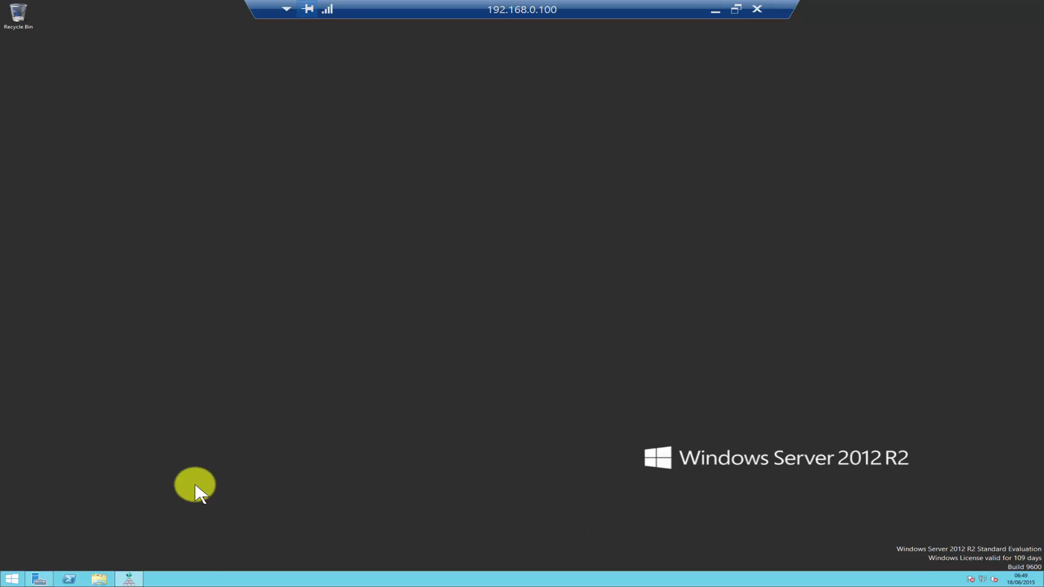
- Launch Active Directory Users and Computers from Server Manager's Tools menu
left_click(38, 581)
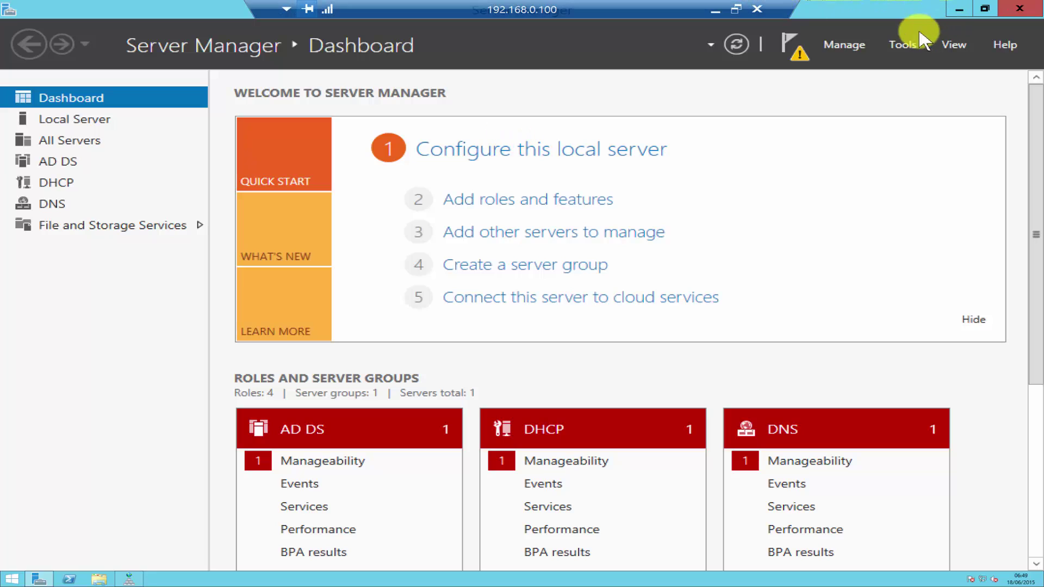
left_click(904, 46)
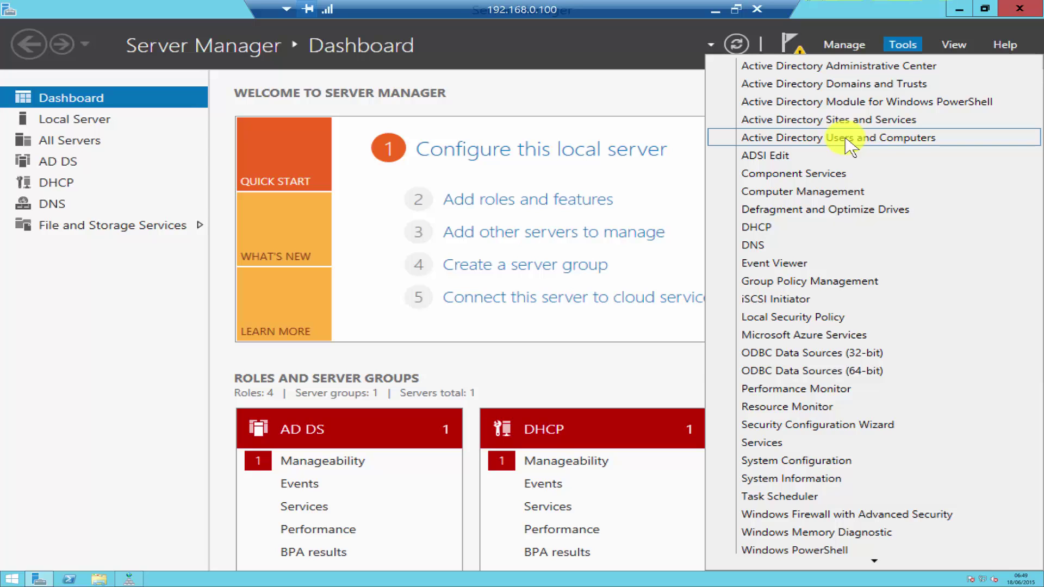
left_click(852, 142)
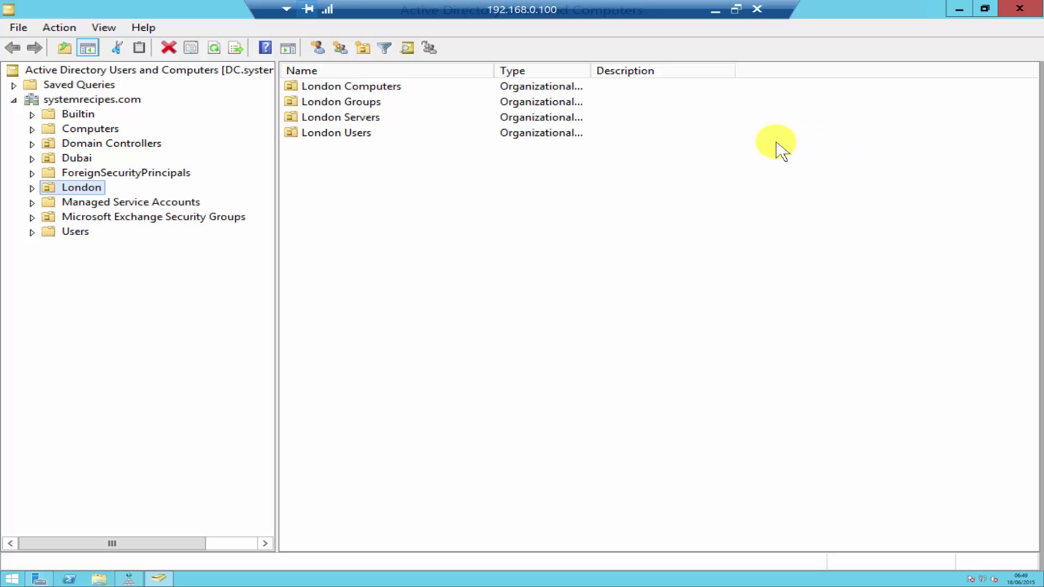
- Expand London and show the single existing user in the London Users OU
left_click(54, 234)
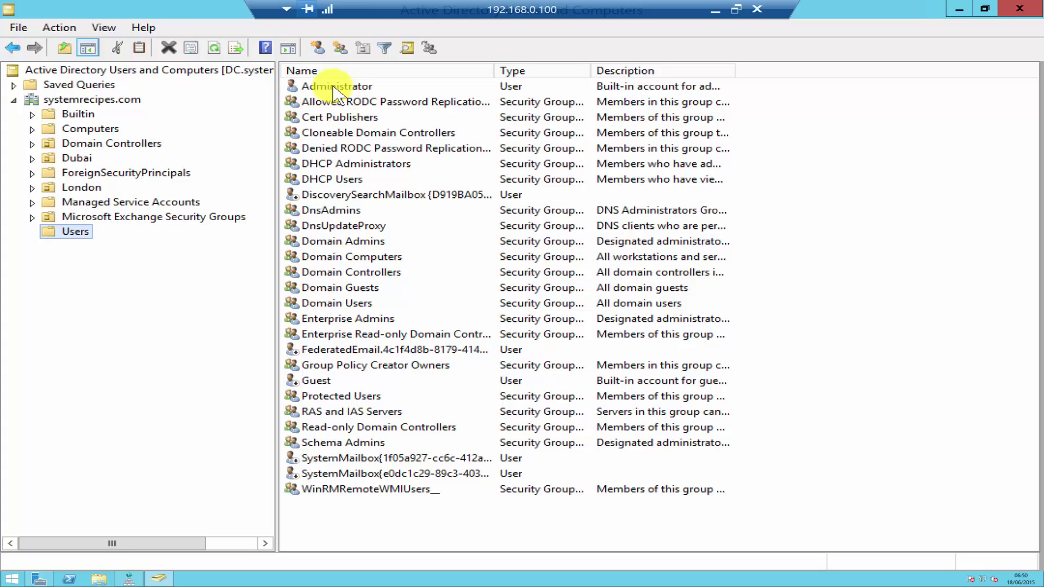
left_click(32, 188)
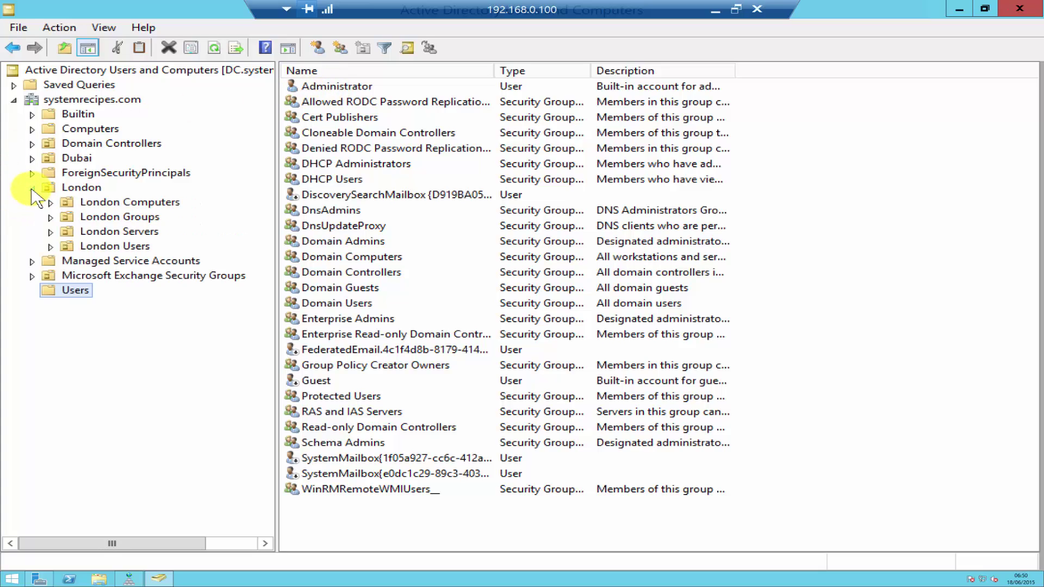
left_click(89, 248)
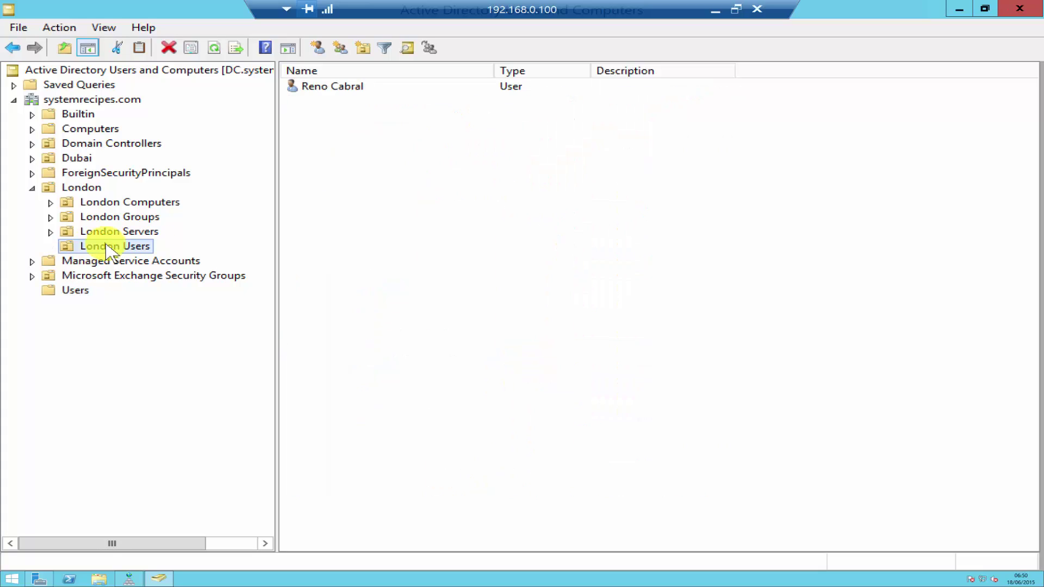
left_click(452, 250)
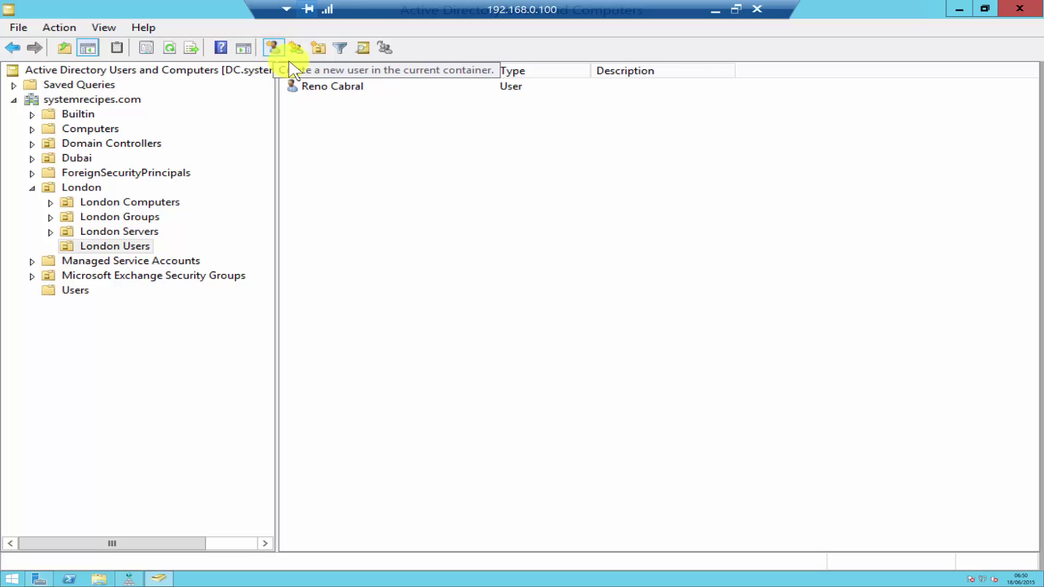
right_click(374, 158)
- Start a new London Users account with first name, last name and logon name, then continue to the password page
mouse_move(465, 229)
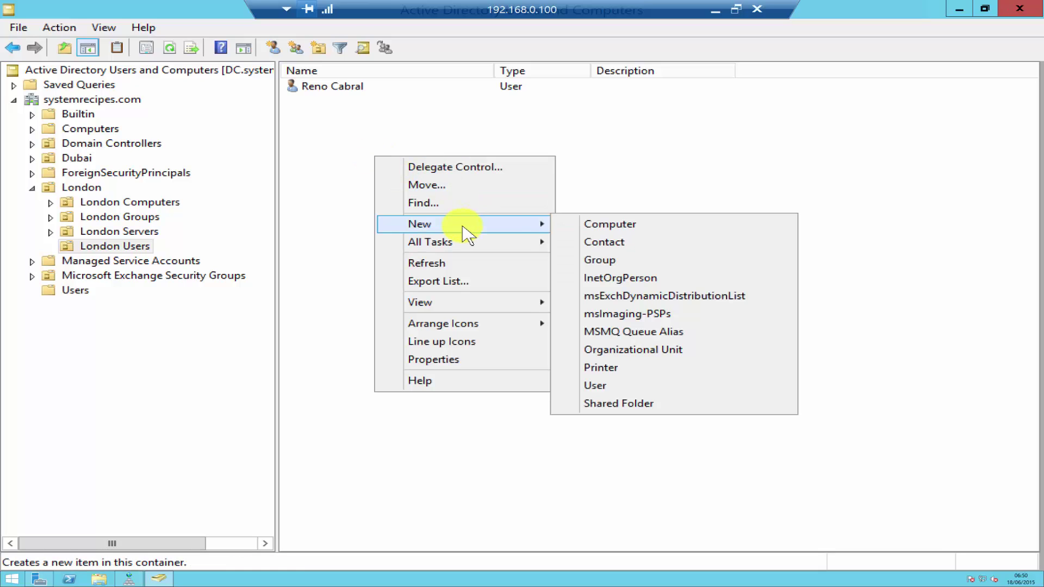
left_click(616, 396)
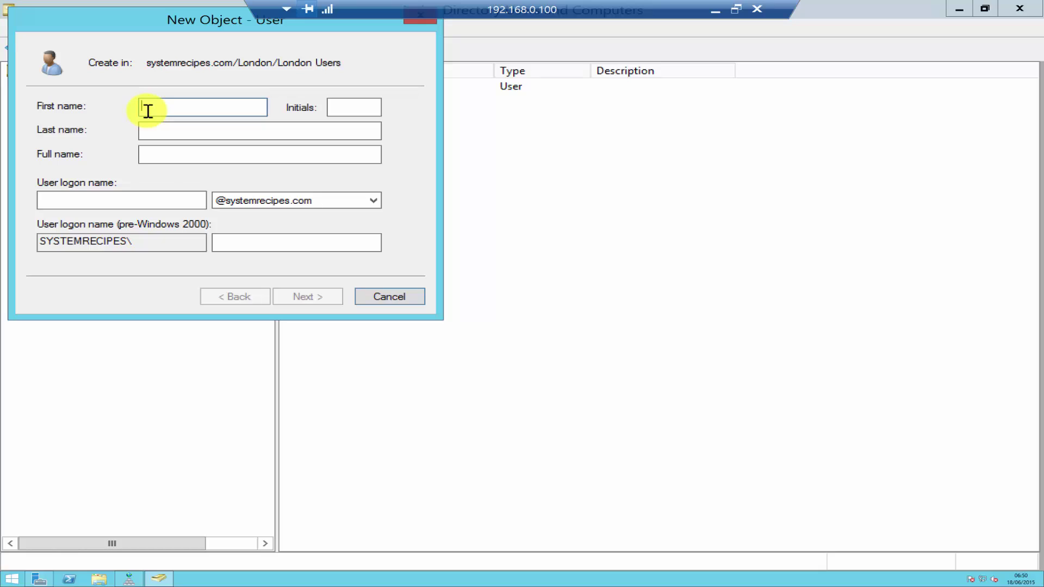
type("Steve")
key("Tab")
key("Tab")
type("Dsa")
key("Tab")
key("Tab")
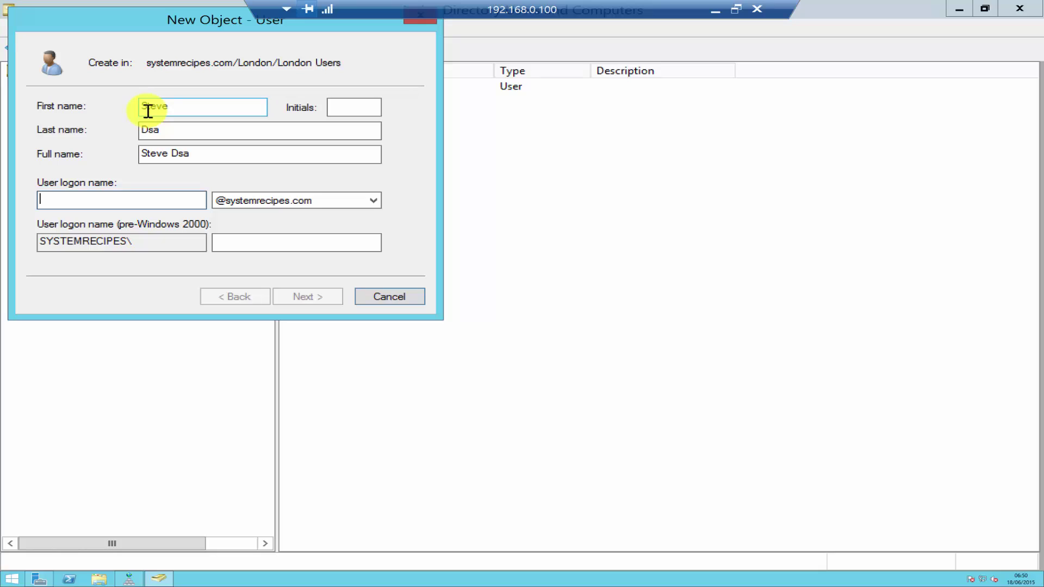
type("Steve")
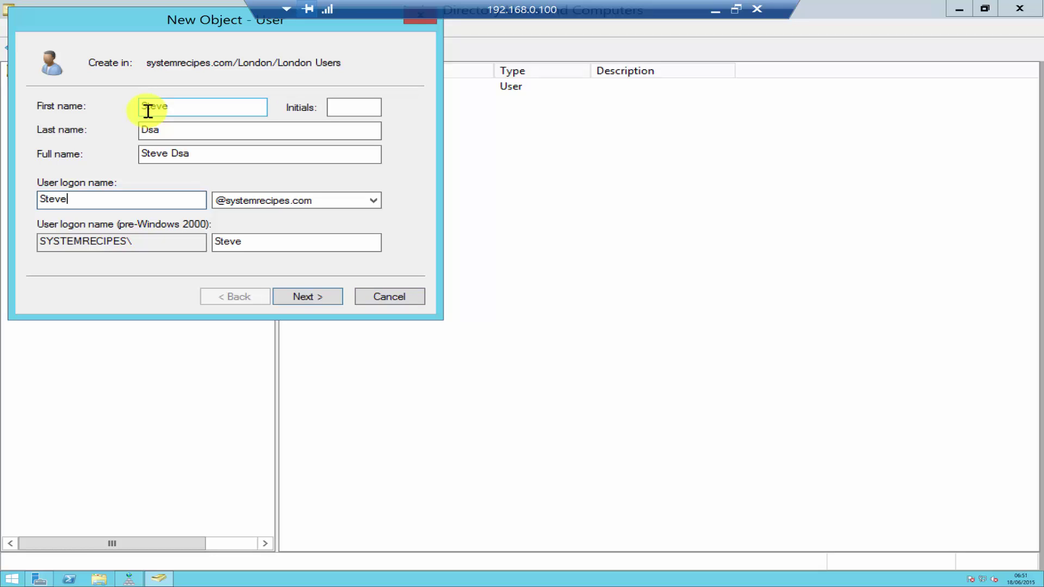
type(" Dsa")
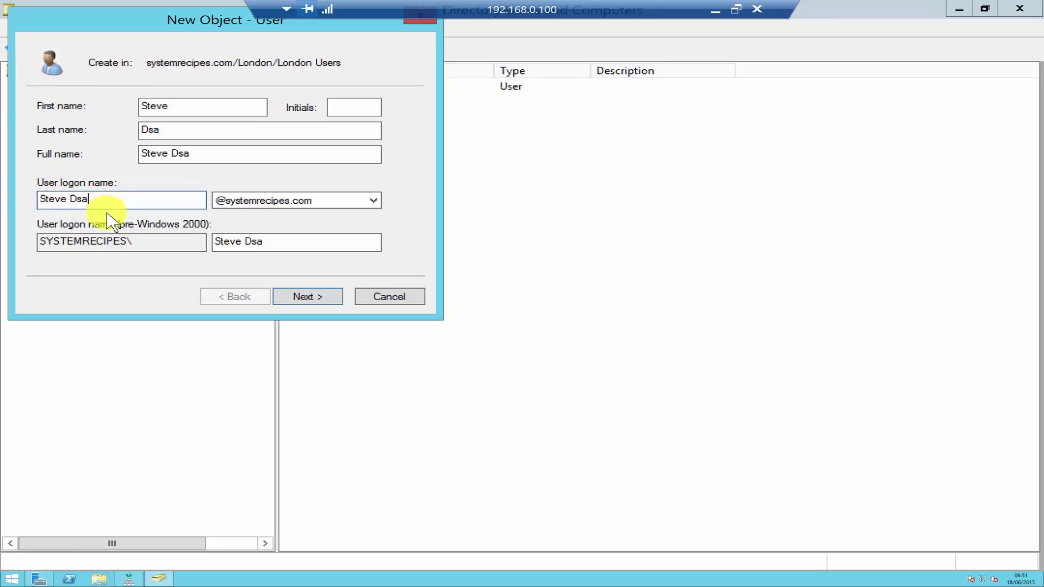
left_click(301, 298)
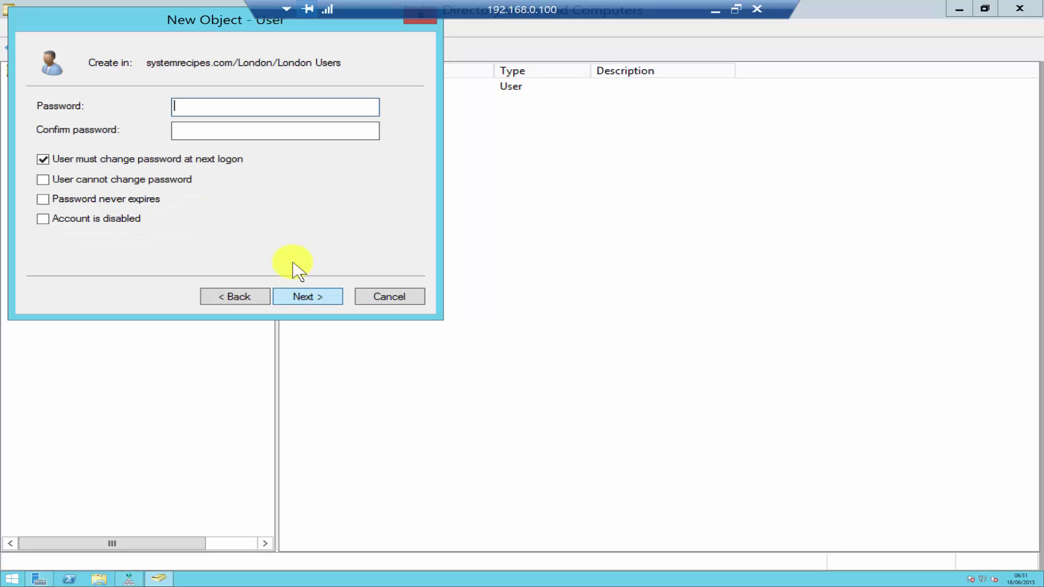
- Enter and confirm the account password, keep change-at-next-logon, and finish the wizard
type("••••••••••")
key("Tab")
type("•••••••••")
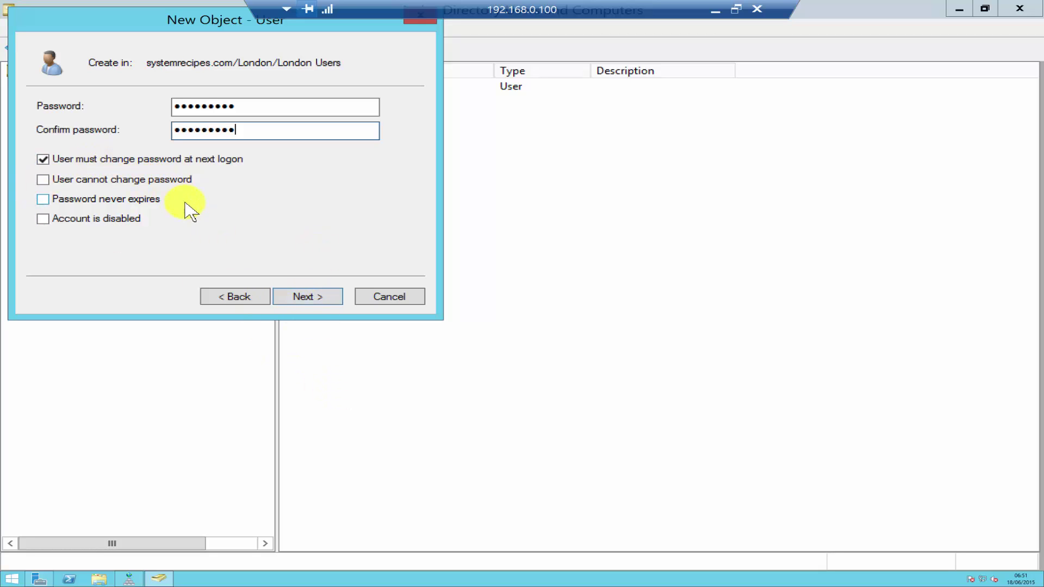
left_click(298, 304)
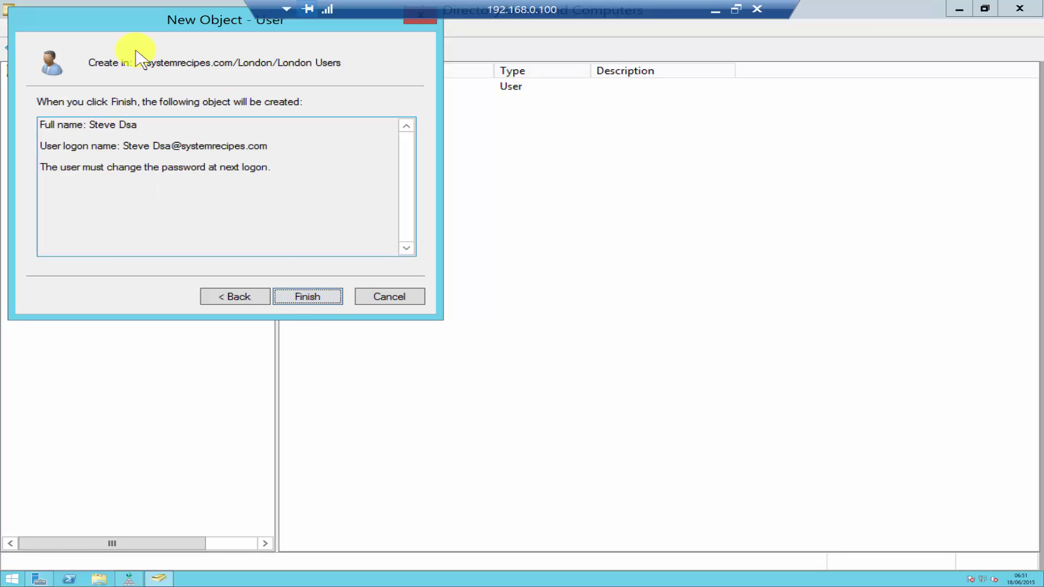
left_click(315, 299)
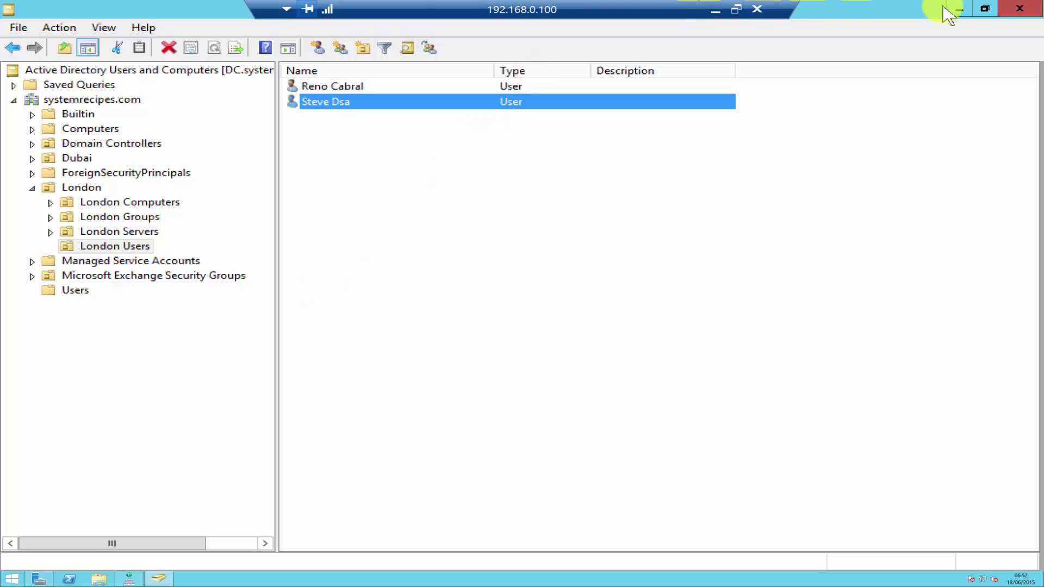
- Minimize ADUC and open Active Directory Administrative Center on the systemrecipes (local) domain
left_click(963, 8)
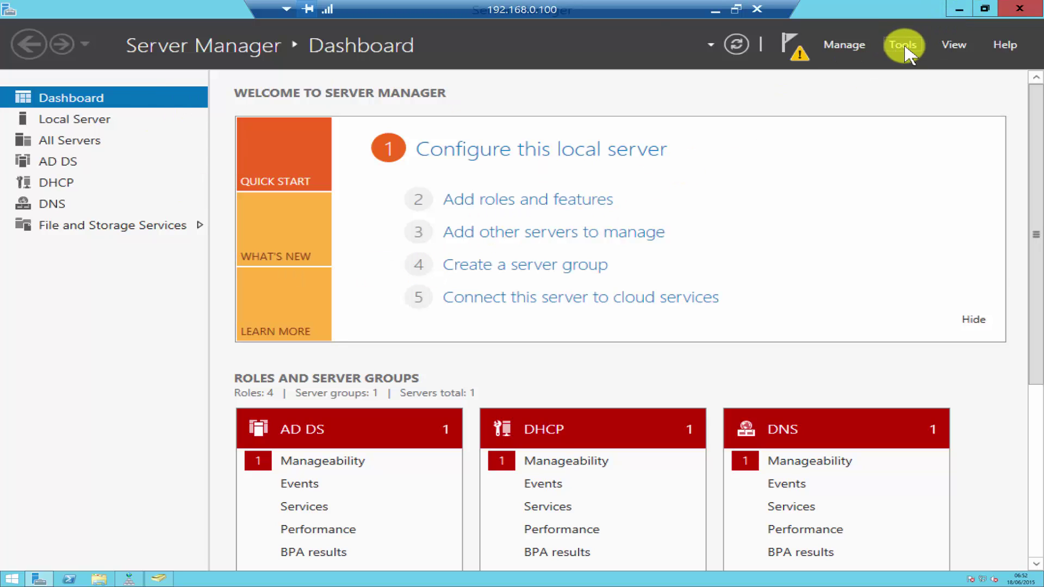
left_click(904, 48)
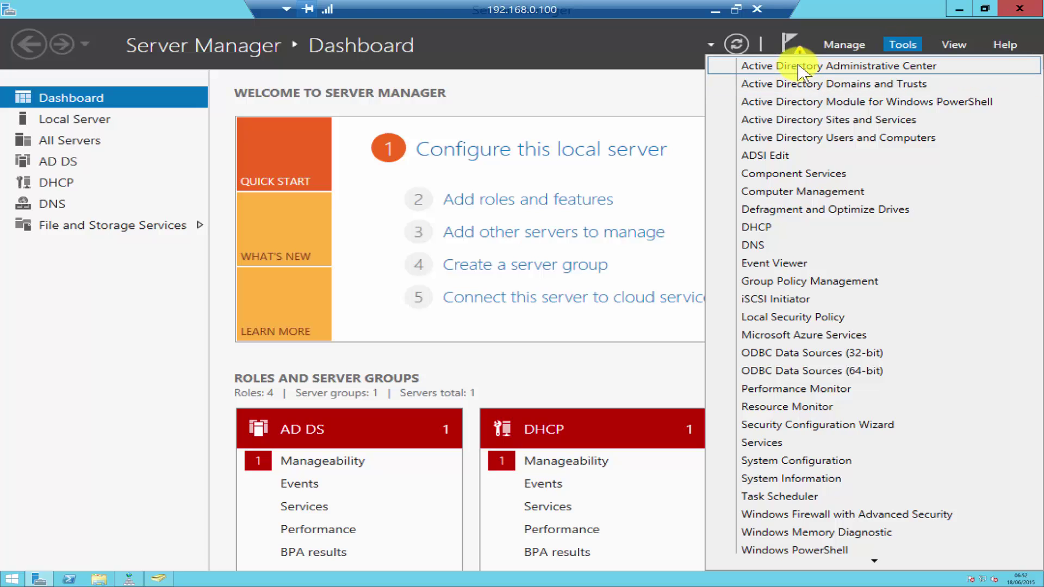
left_click(800, 66)
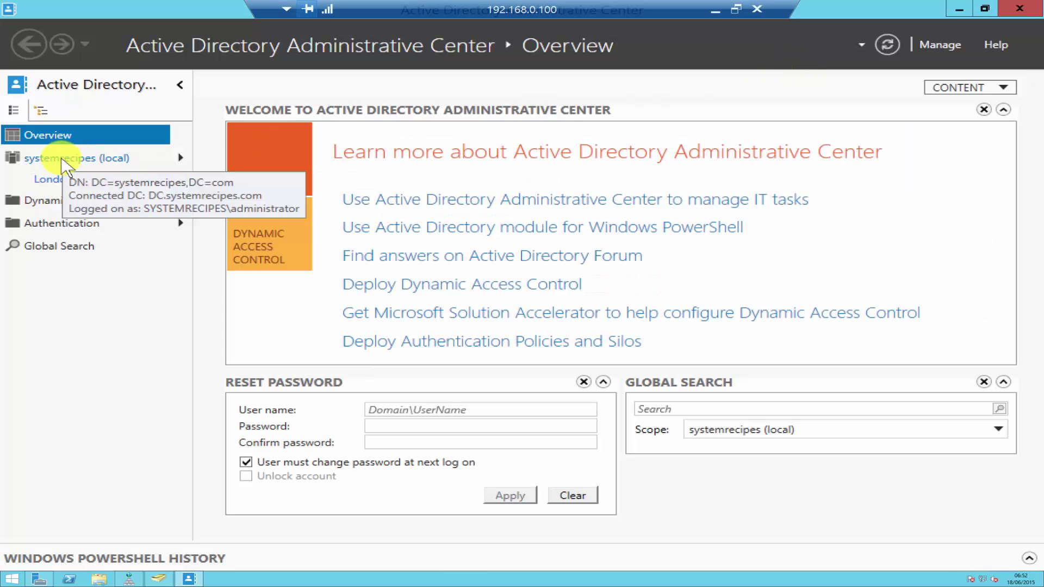
left_click(62, 159)
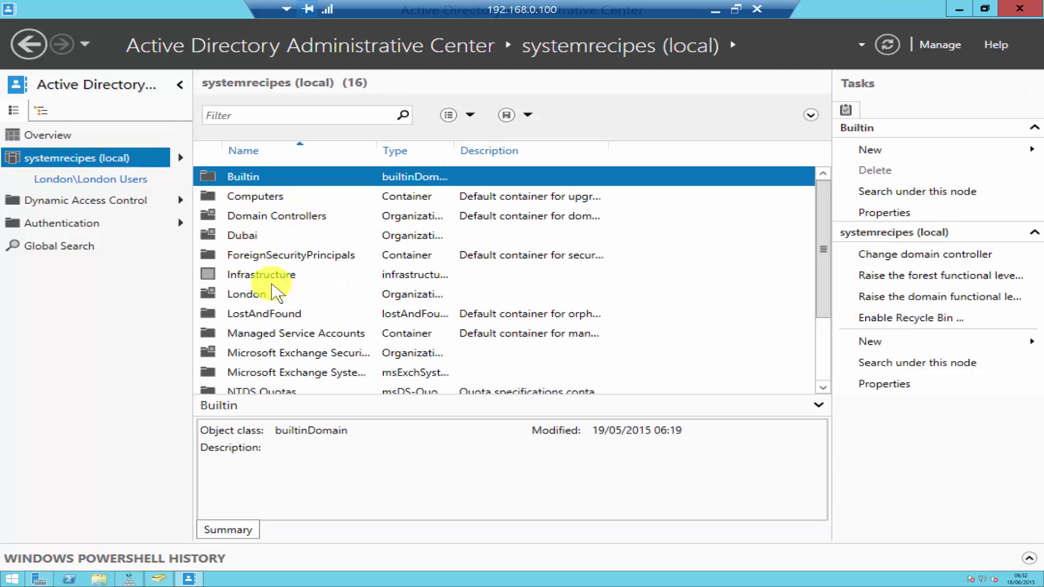
- Drill into London and open the London Users OU showing its two users
scroll(275, 315, "down", 2)
scroll(274, 316, "up", 2)
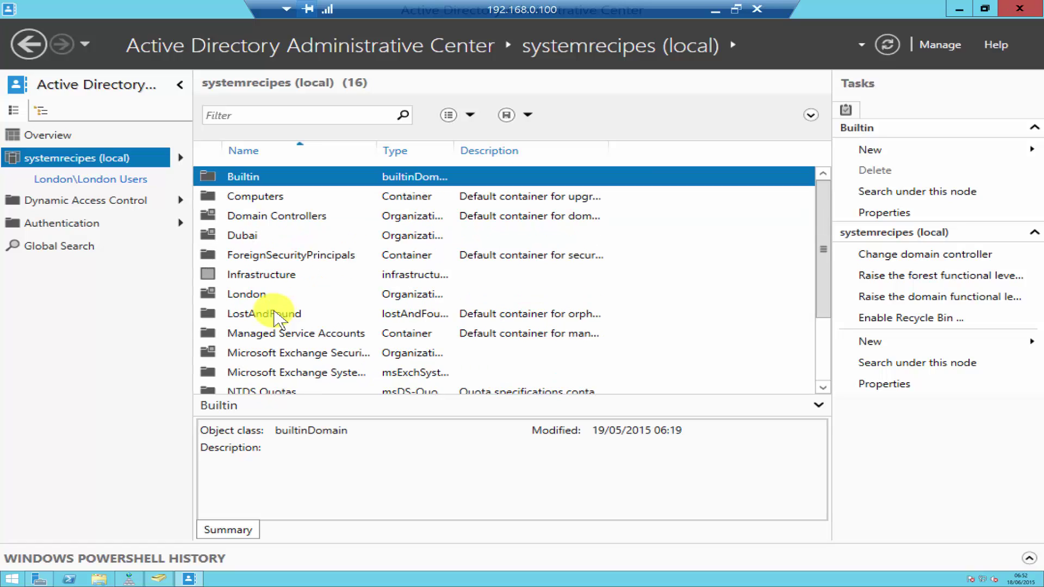
double_click(244, 301)
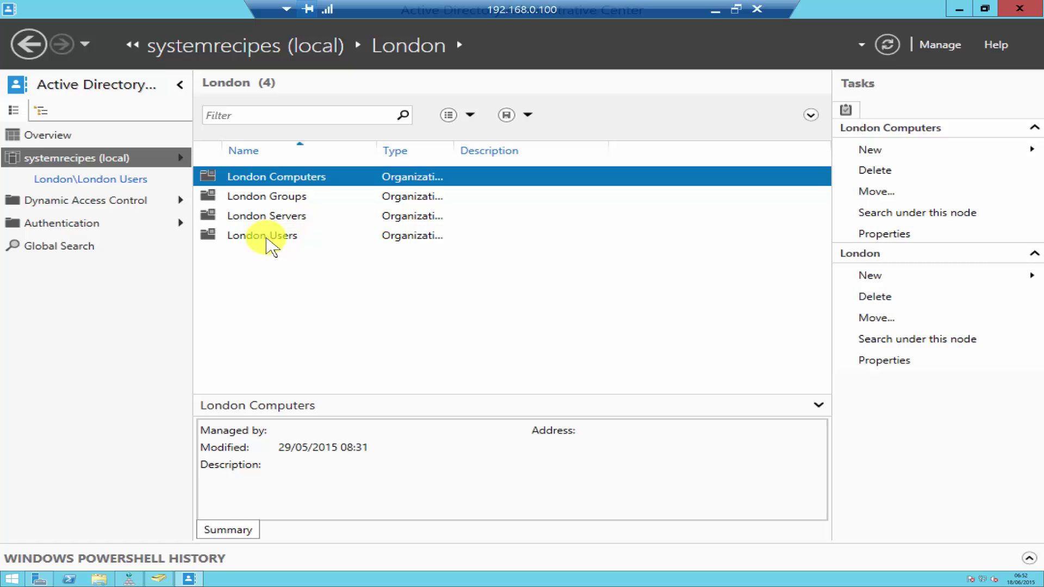
double_click(267, 237)
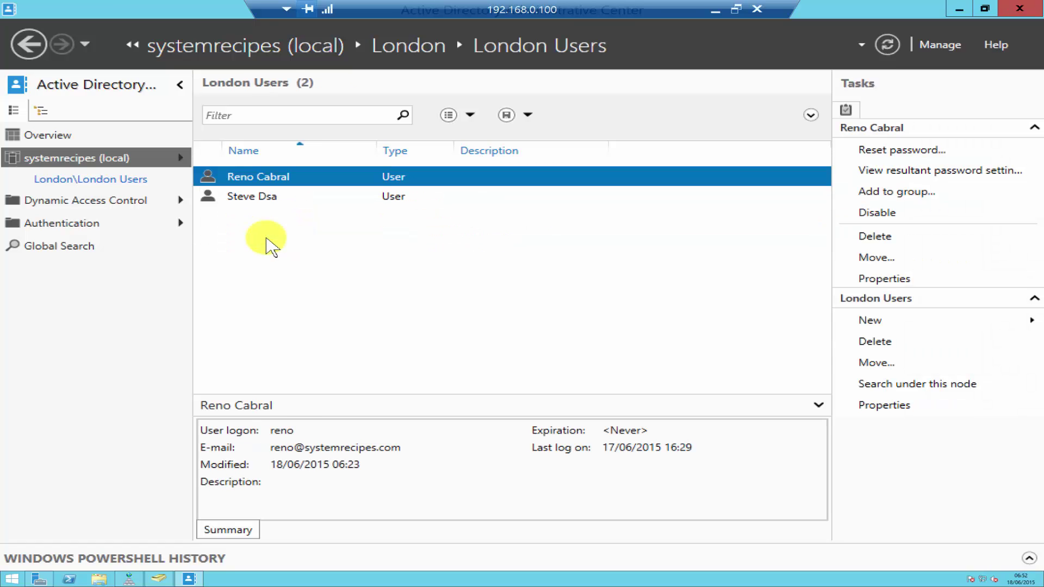
- Launch New > User for London Users from the Tasks pane and bring up the Create User form
right_click(282, 262)
mouse_move(296, 275)
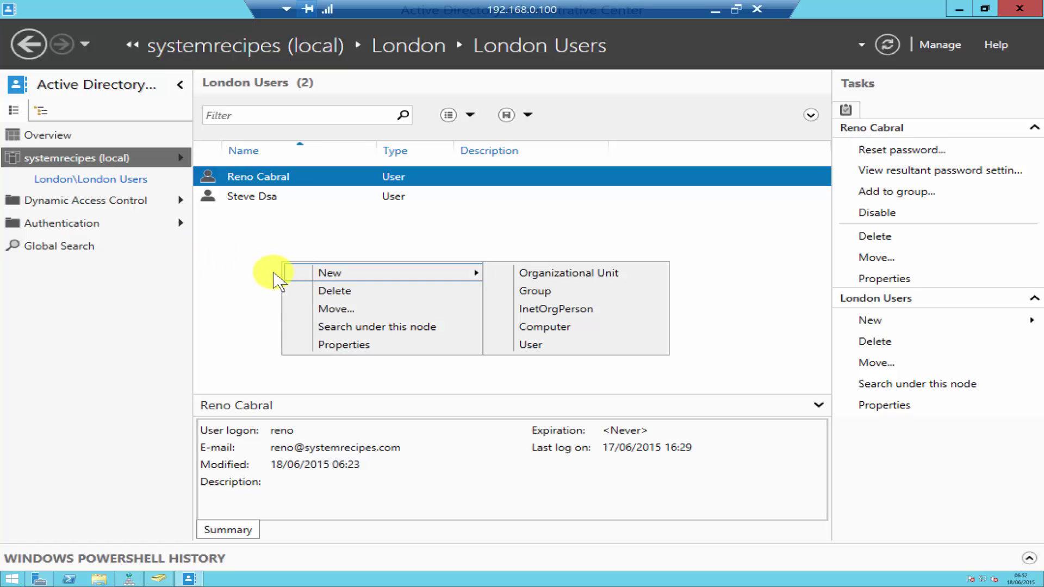
right_click(223, 242)
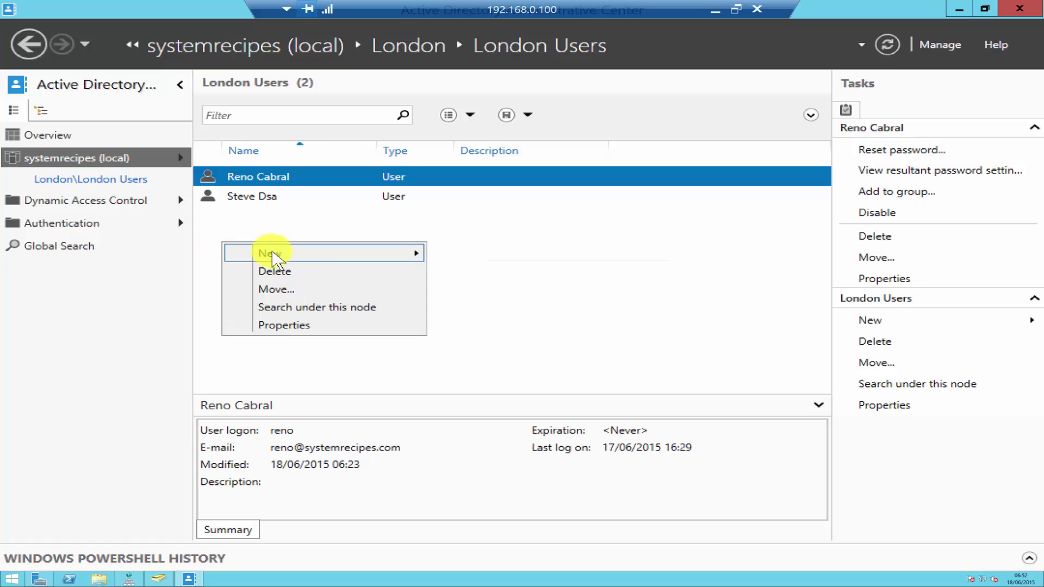
mouse_move(272, 260)
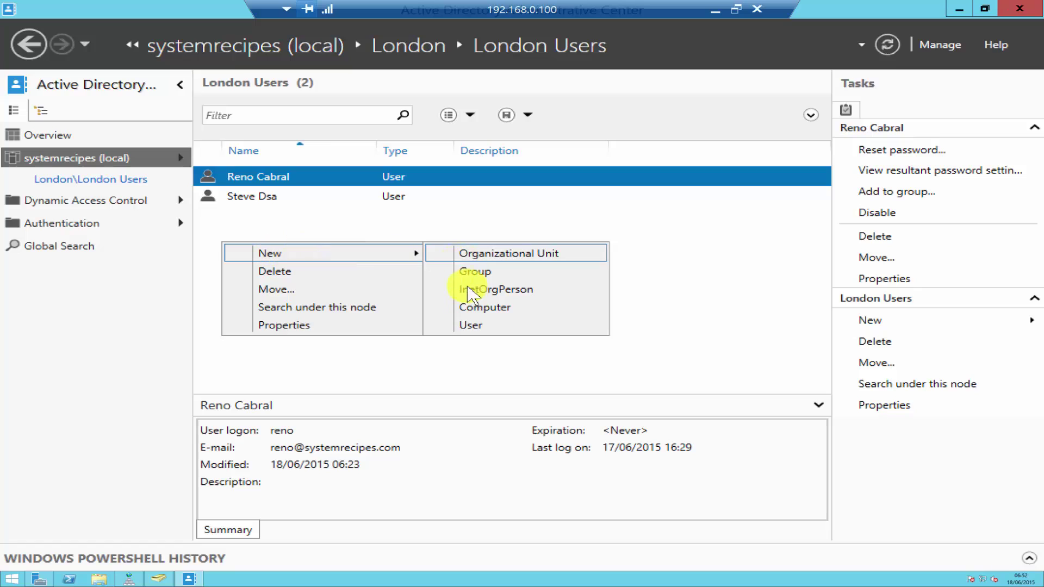
left_click(669, 302)
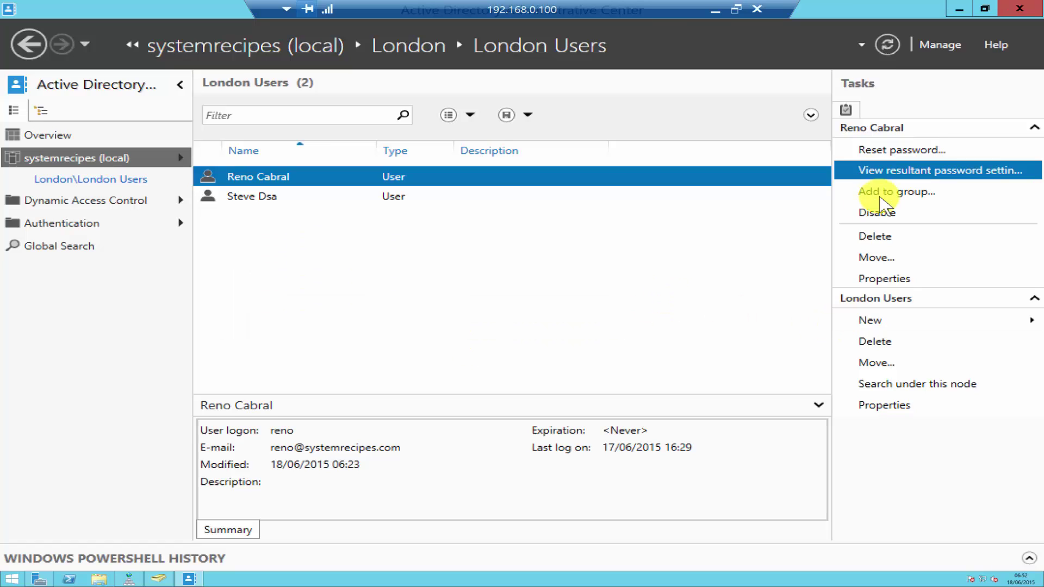
left_click(874, 322)
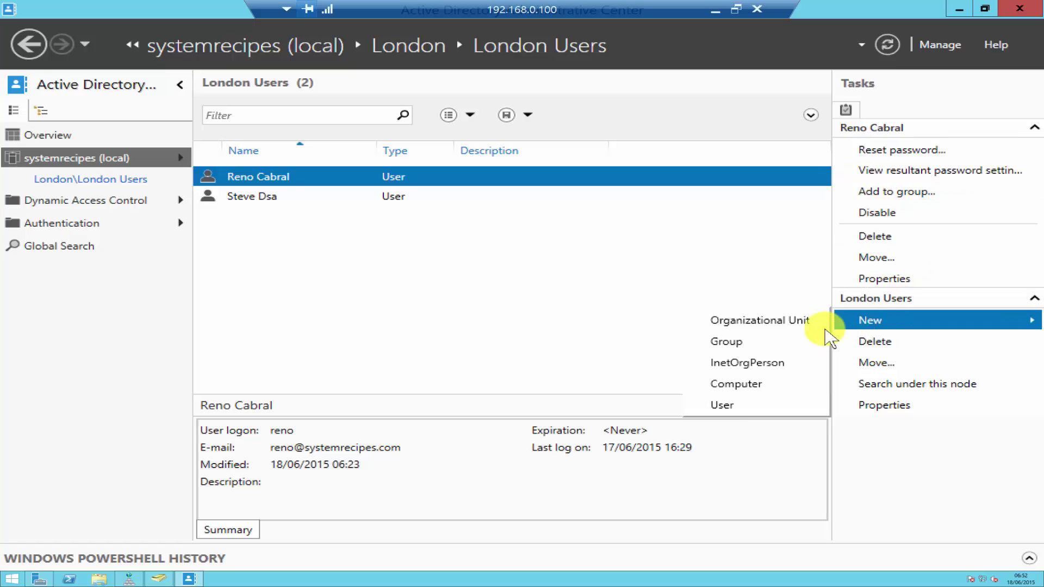
left_click(728, 414)
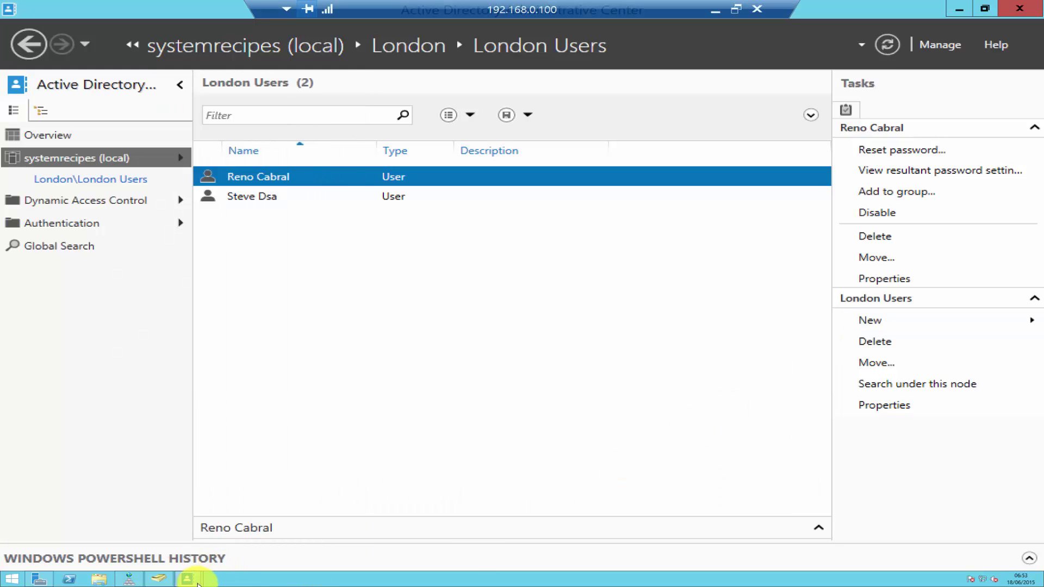
mouse_move(198, 576)
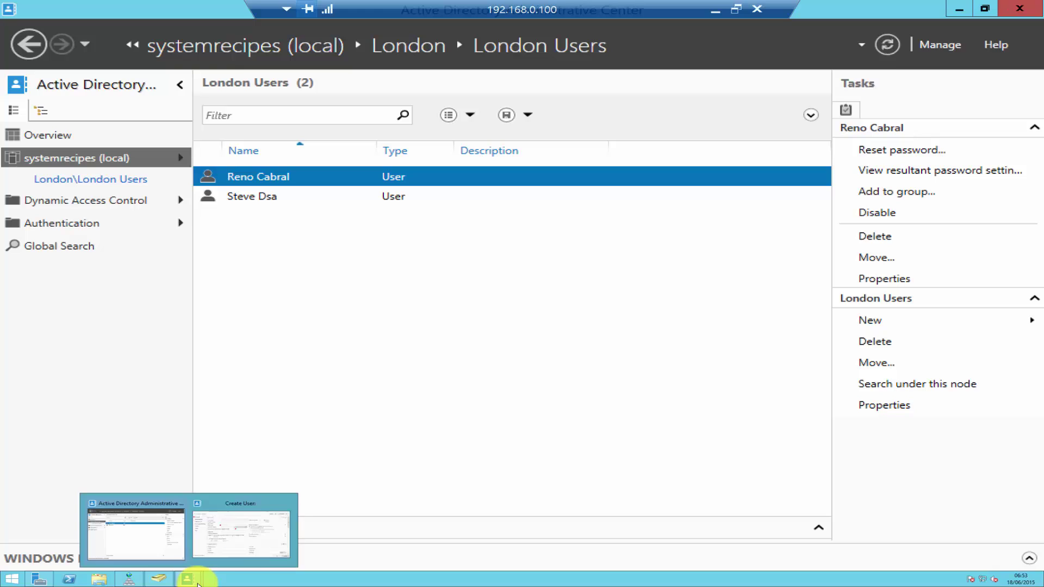
left_click(223, 549)
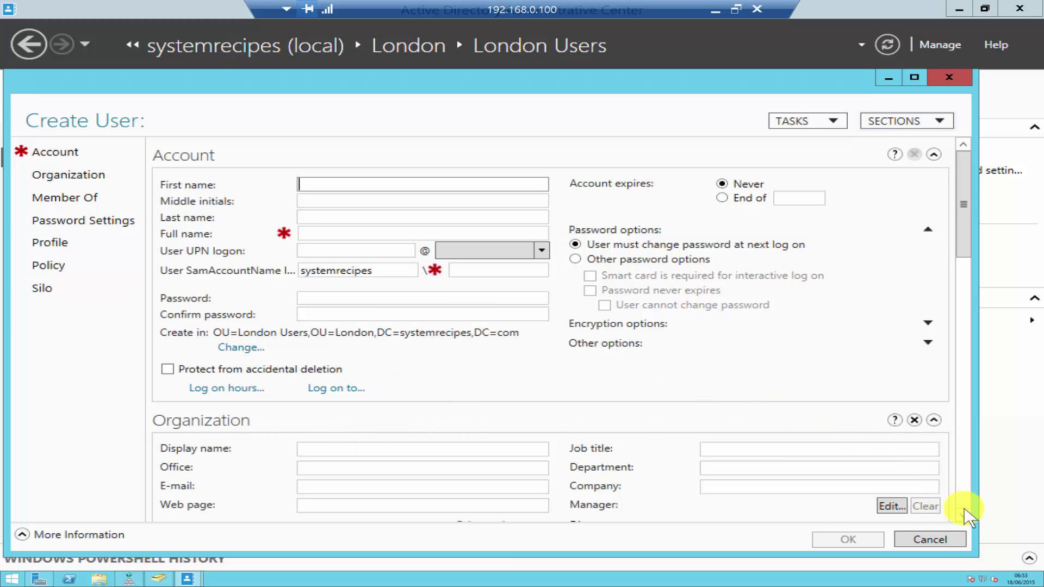
- Scroll through the blank Create User form and return to its Account section
scroll(964, 514, "down", 4)
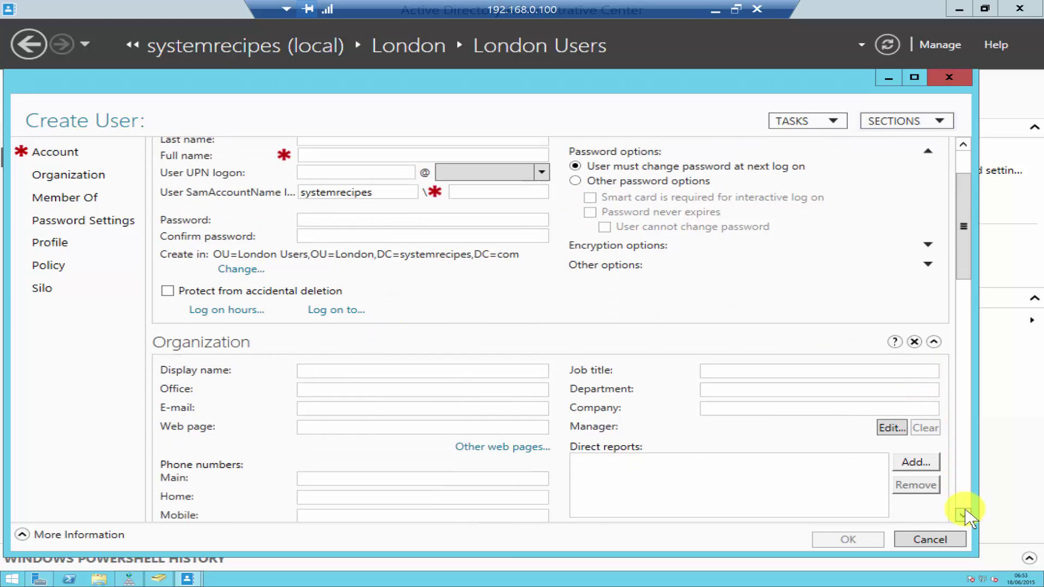
scroll(964, 514, "down", 5)
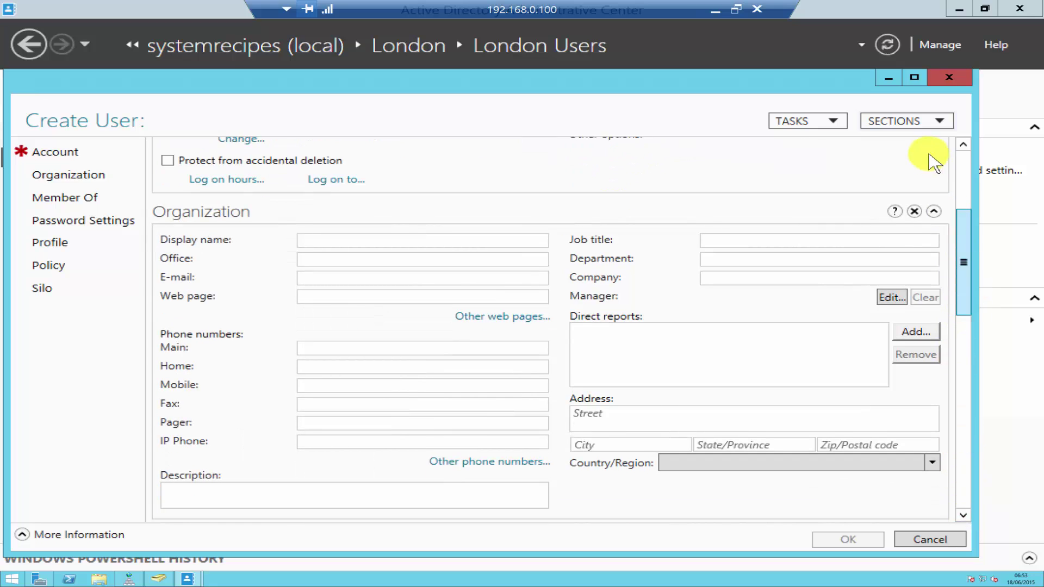
scroll(931, 159, "up", 9)
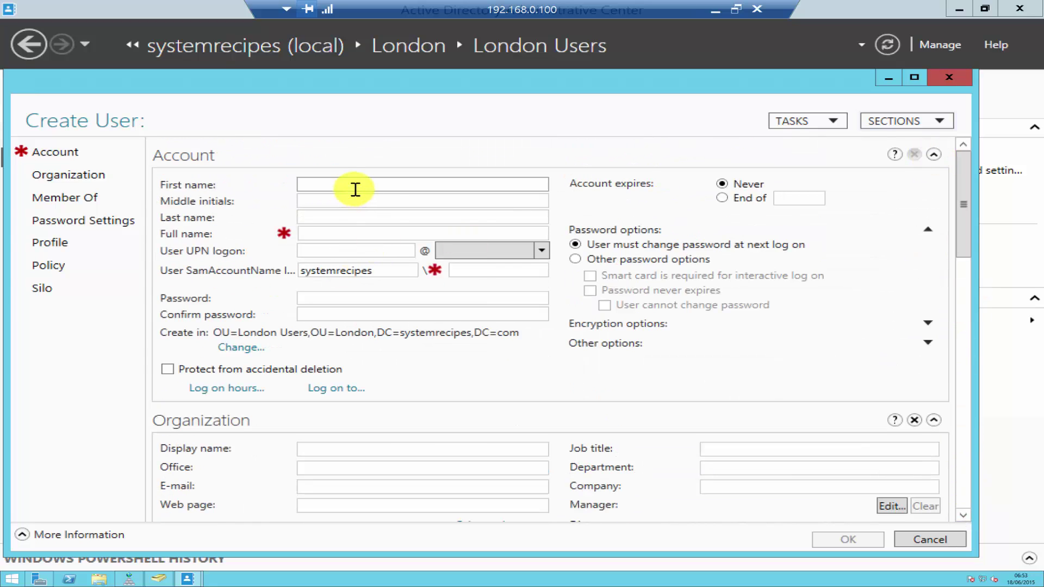
- Fill in the new user's first name, last name, logon name and password in the Create User form
type("Sam")
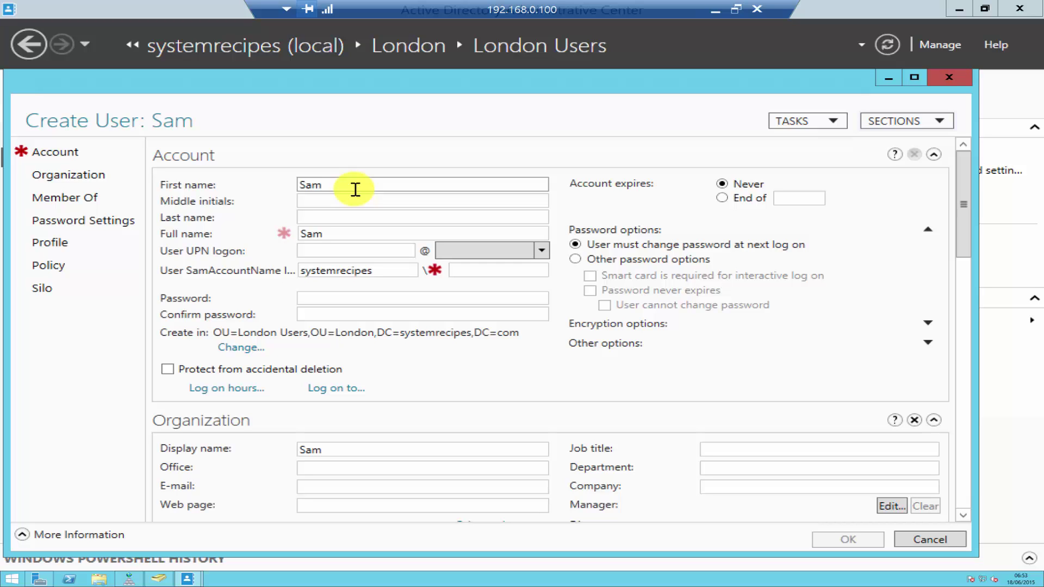
key("Tab")
key("Tab")
type("Dsa")
key("Tab")
key("Tab")
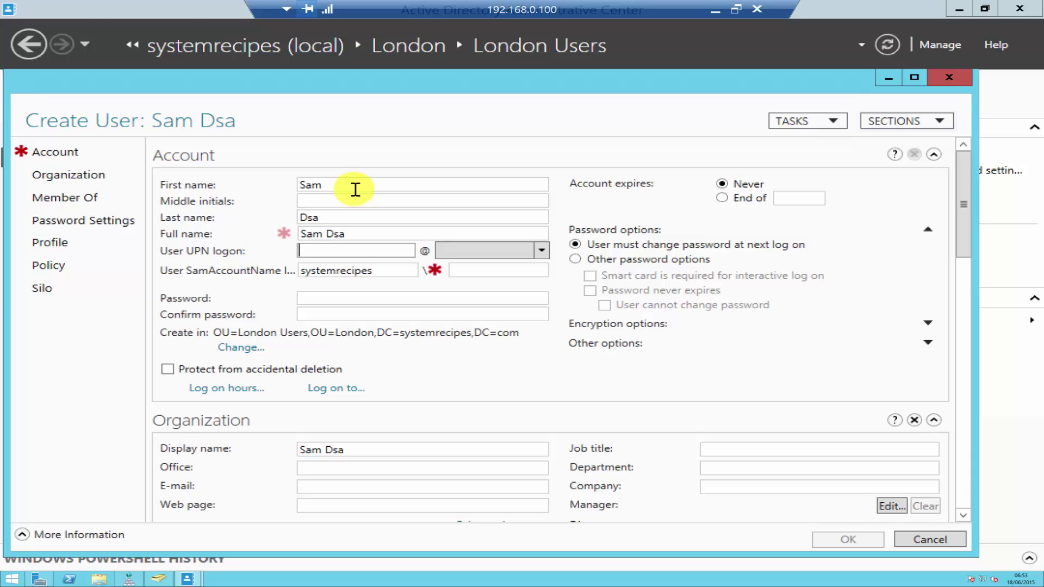
type("Sam Dsa")
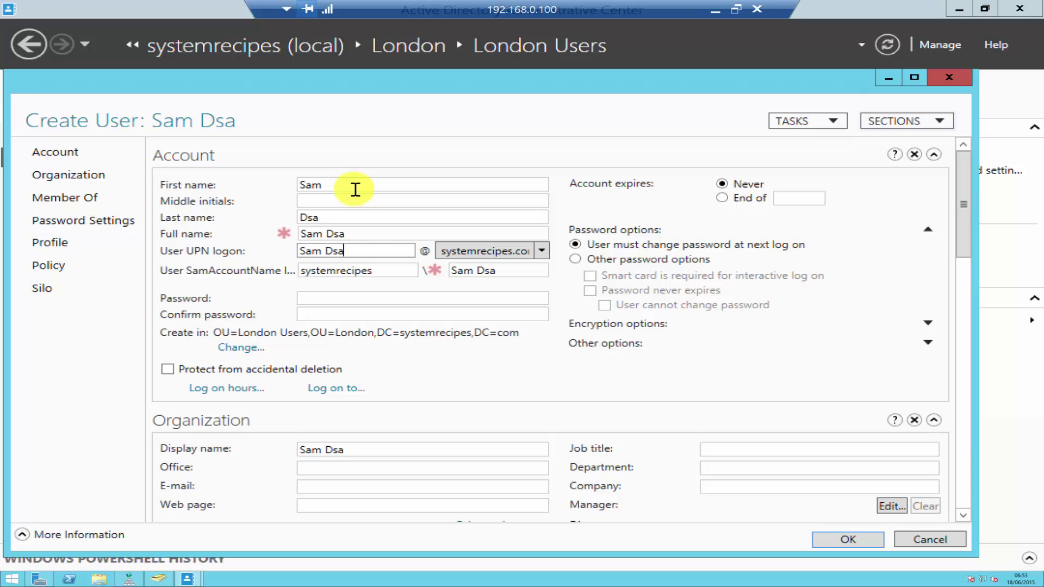
left_click(330, 298)
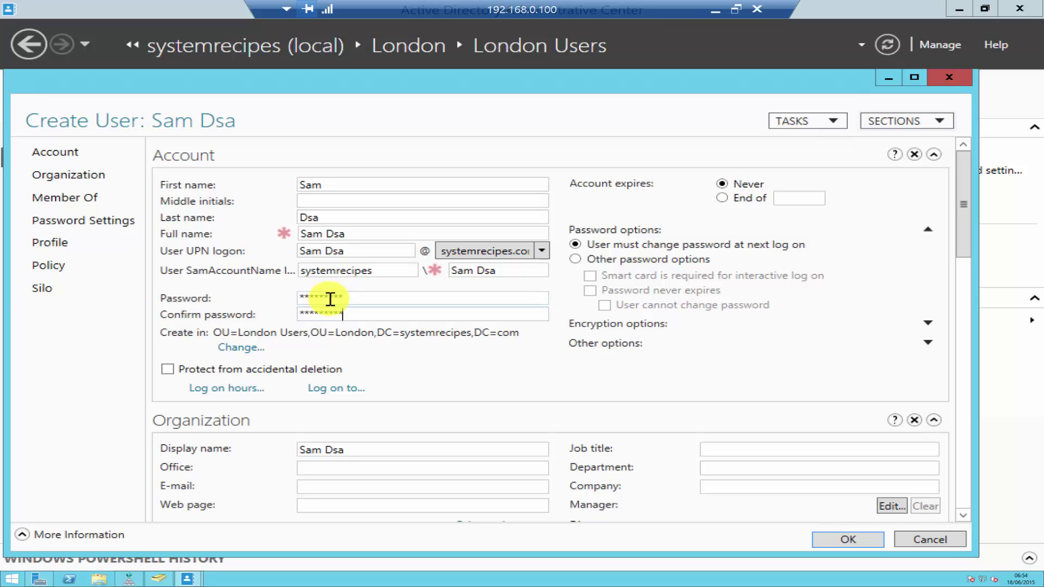
left_click(227, 388)
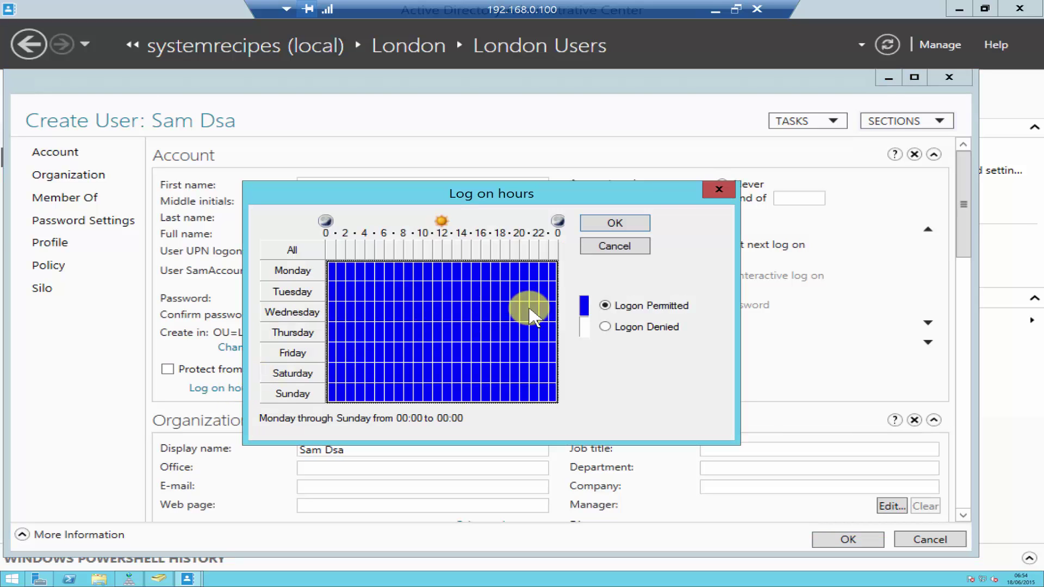
left_click(642, 223)
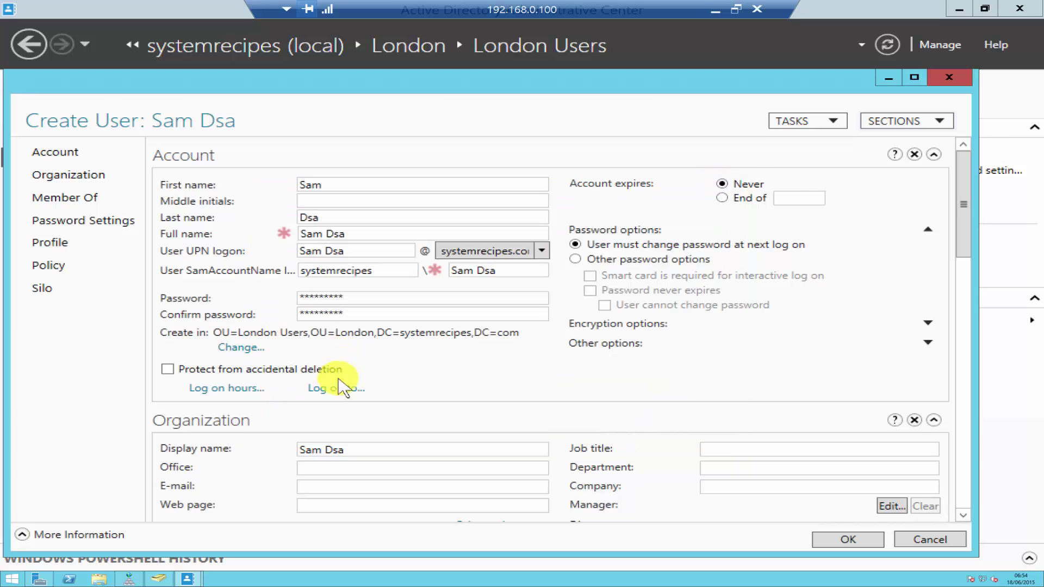
left_click(344, 389)
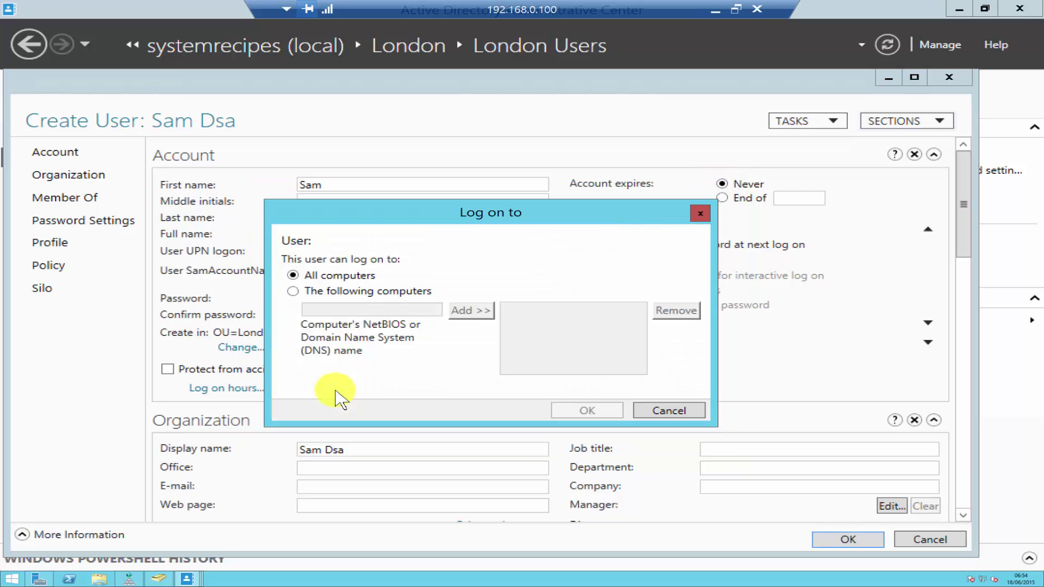
left_click(670, 412)
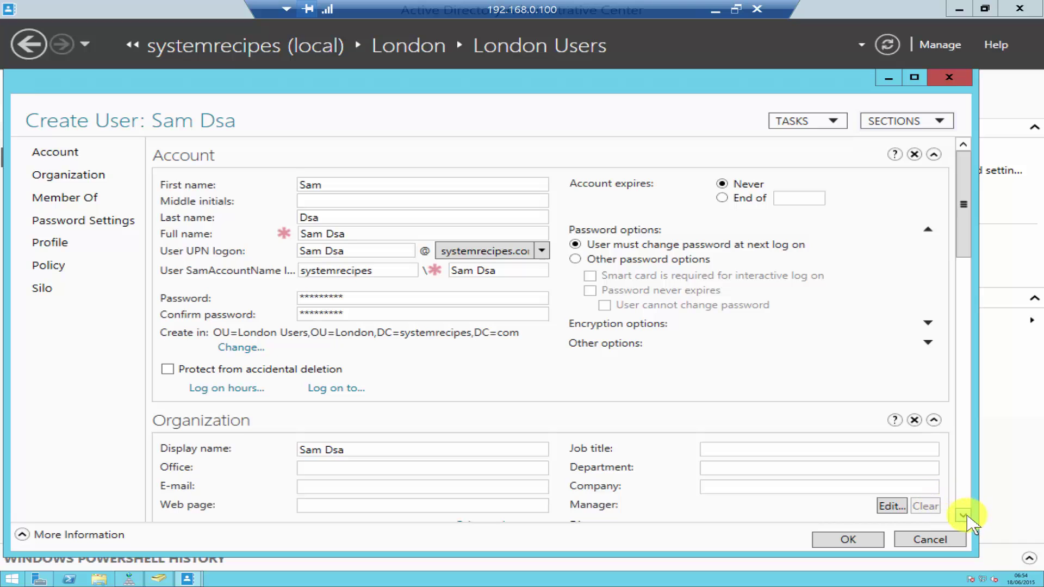
scroll(963, 515, "down", 4)
- Bring the Create User form back and scroll down to its empty Member Of section
scroll(967, 519, "down", 1)
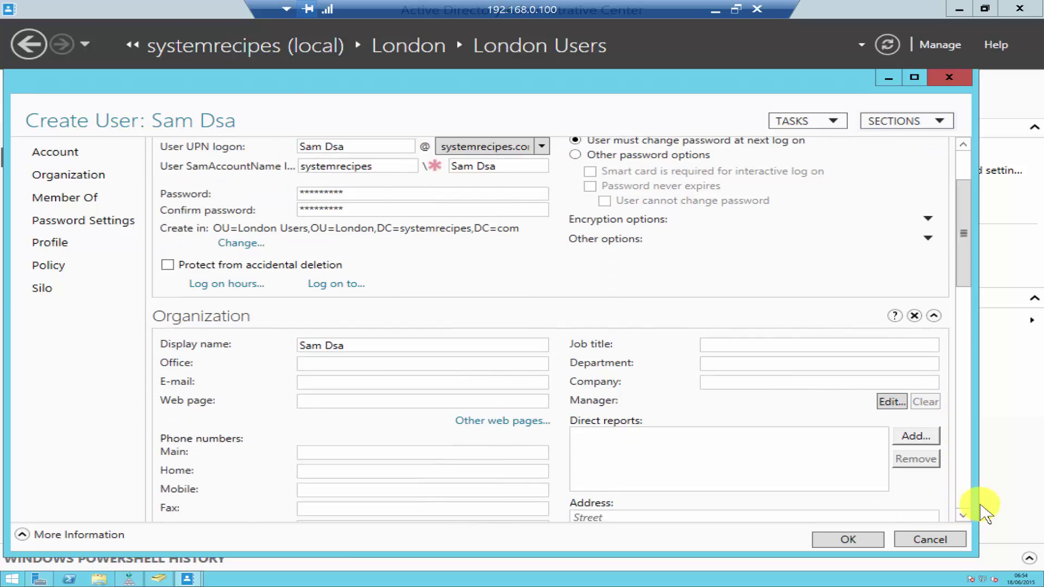
key("Escape")
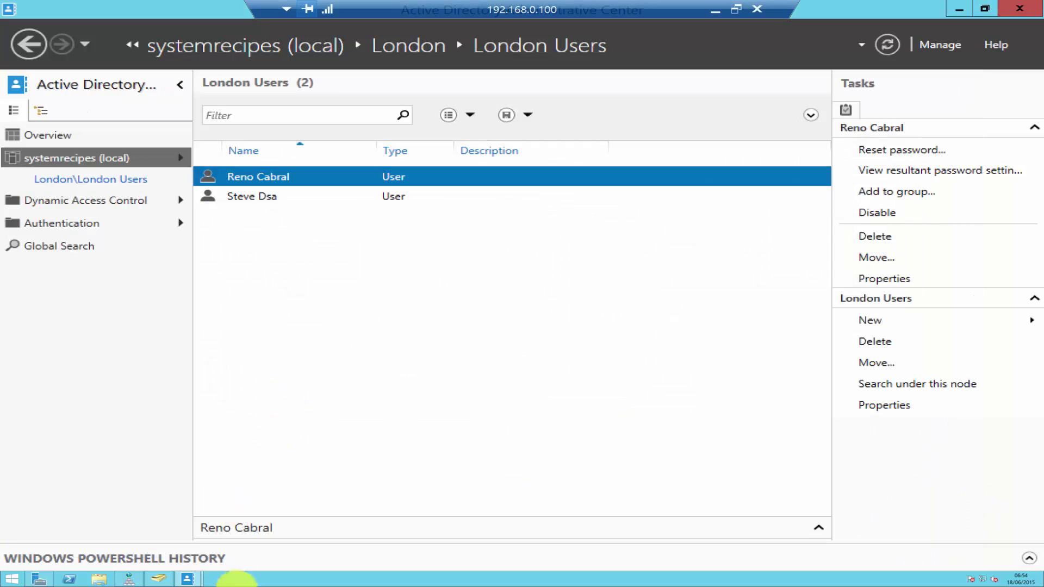
mouse_move(191, 579)
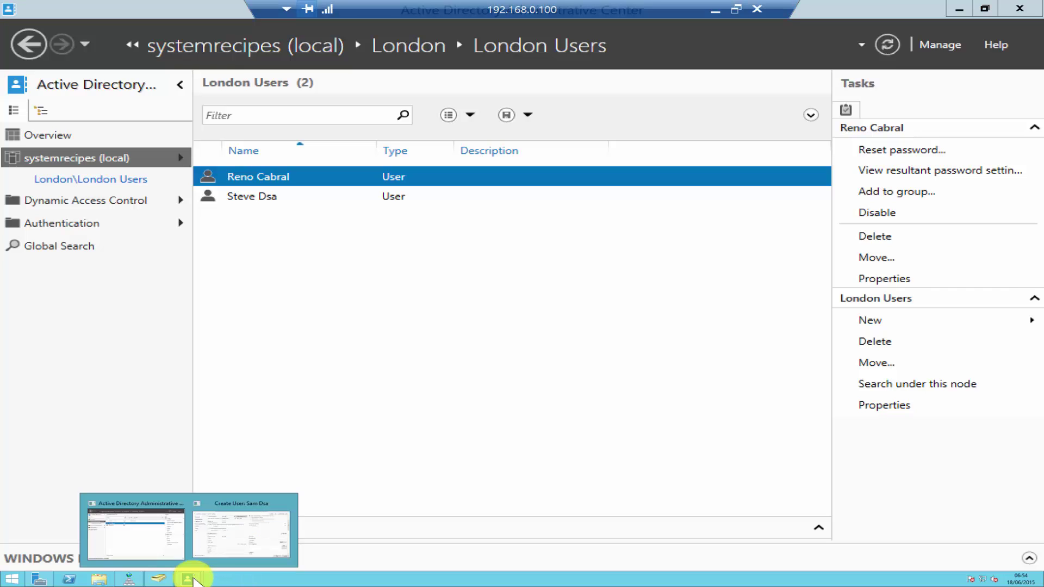
left_click(234, 538)
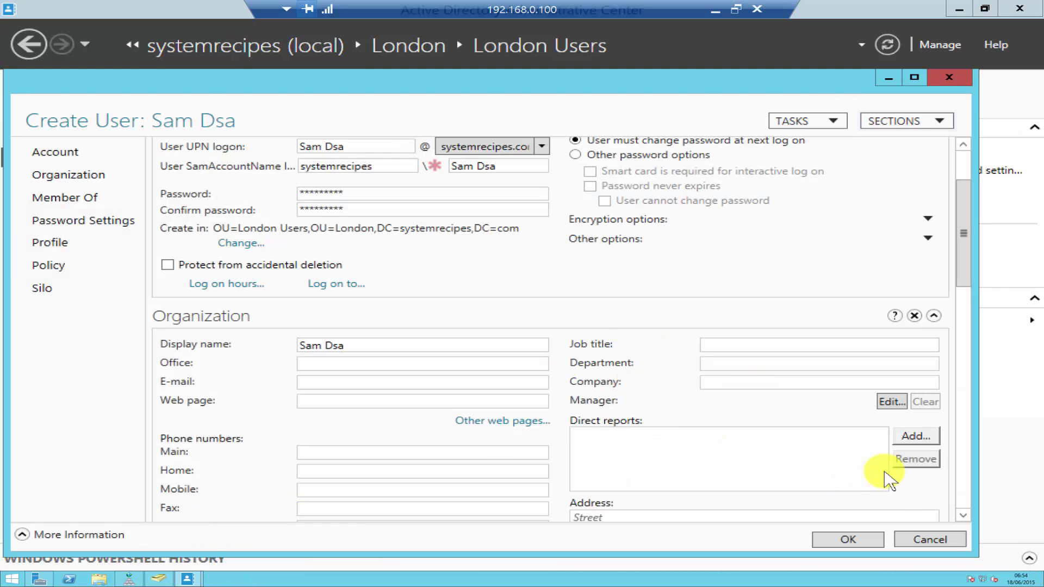
left_click(963, 515)
scroll(964, 516, "down", 5)
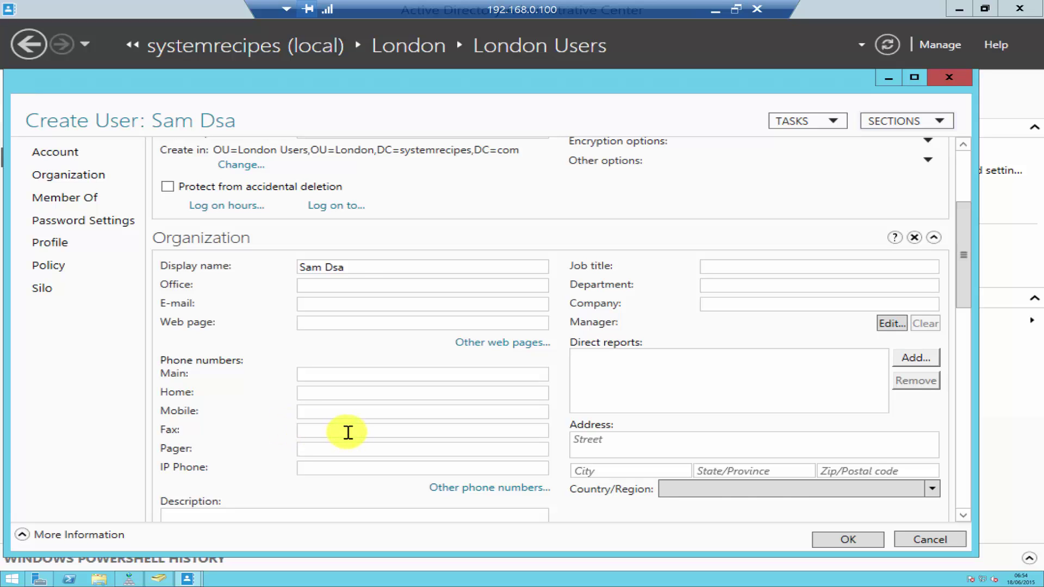
left_click_drag(964, 516, 964, 515)
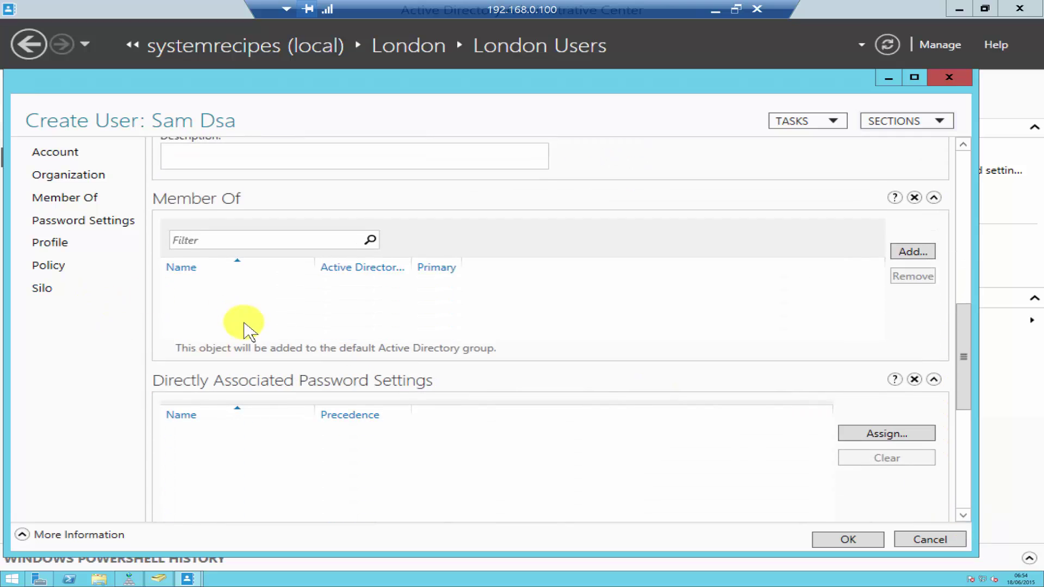
left_click(924, 254)
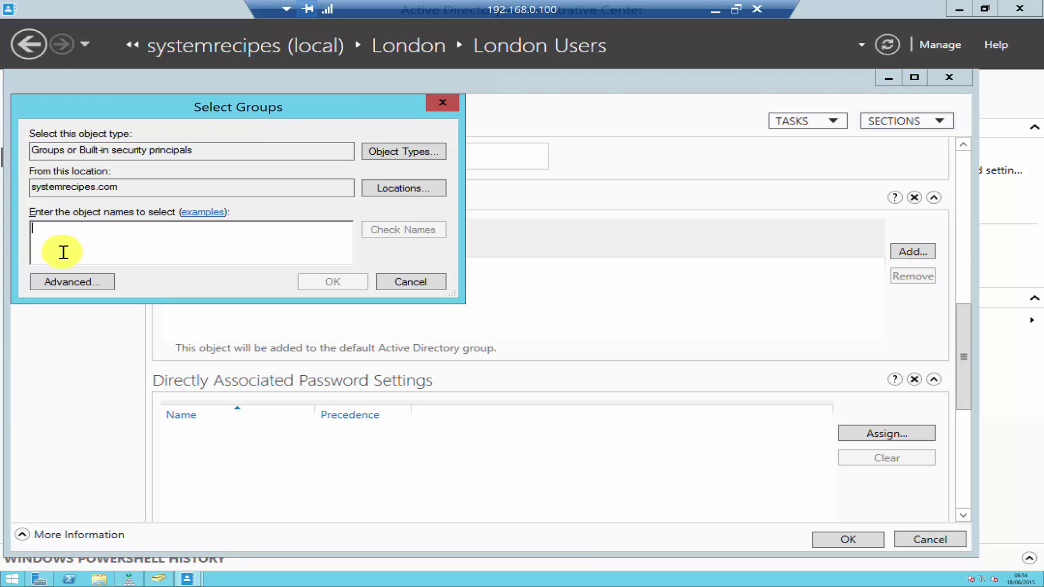
type("admi")
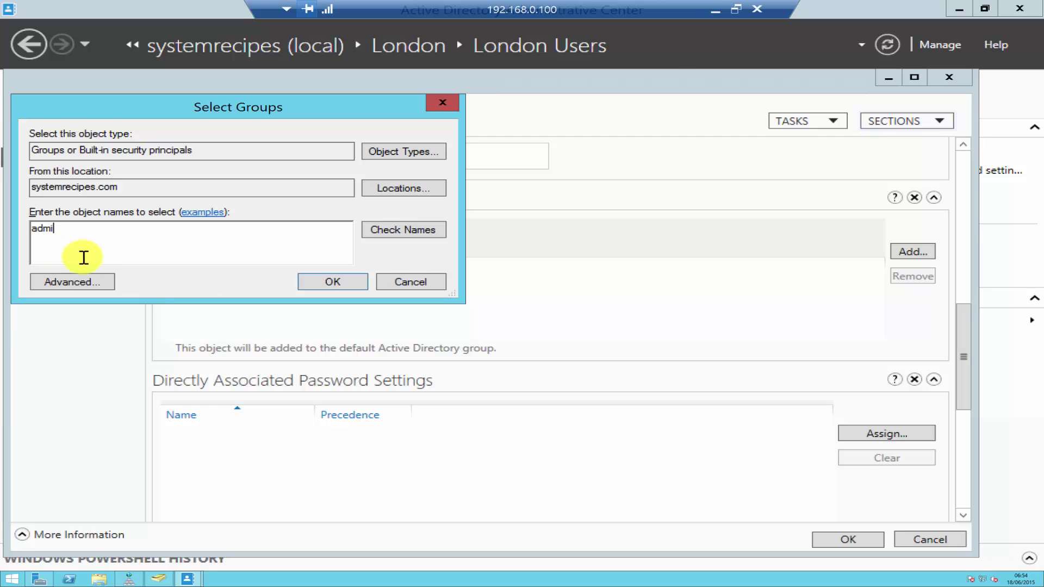
left_click(401, 233)
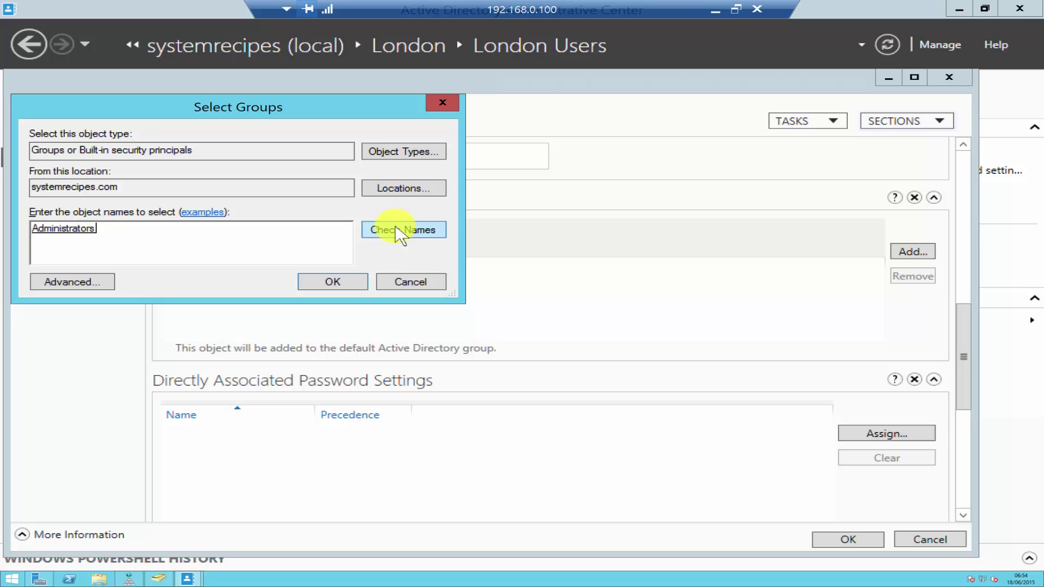
left_click(412, 282)
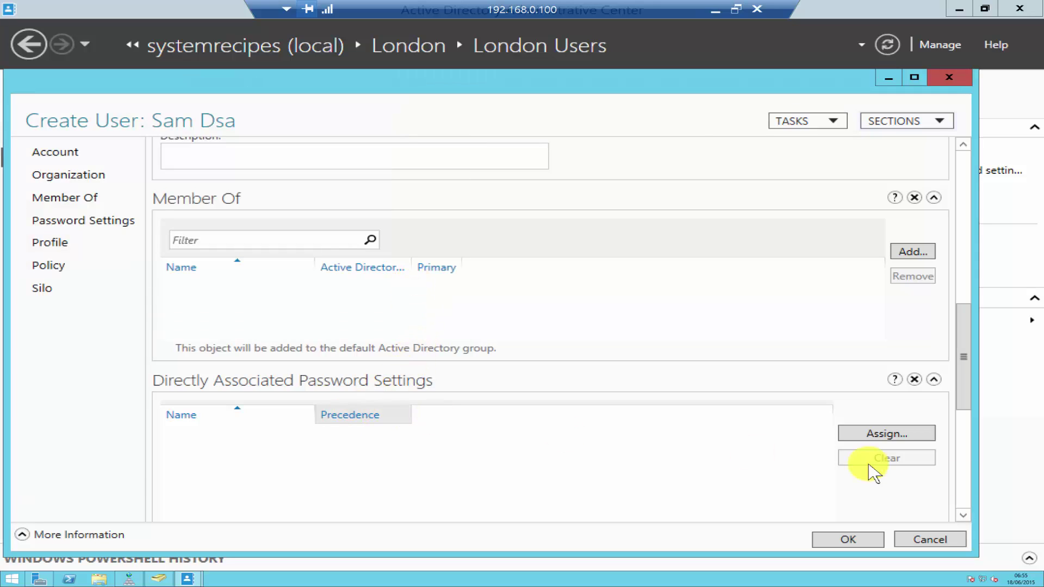
- Review the remaining Create User sections and confirm with OK, giving London Users three accounts
left_click(963, 516)
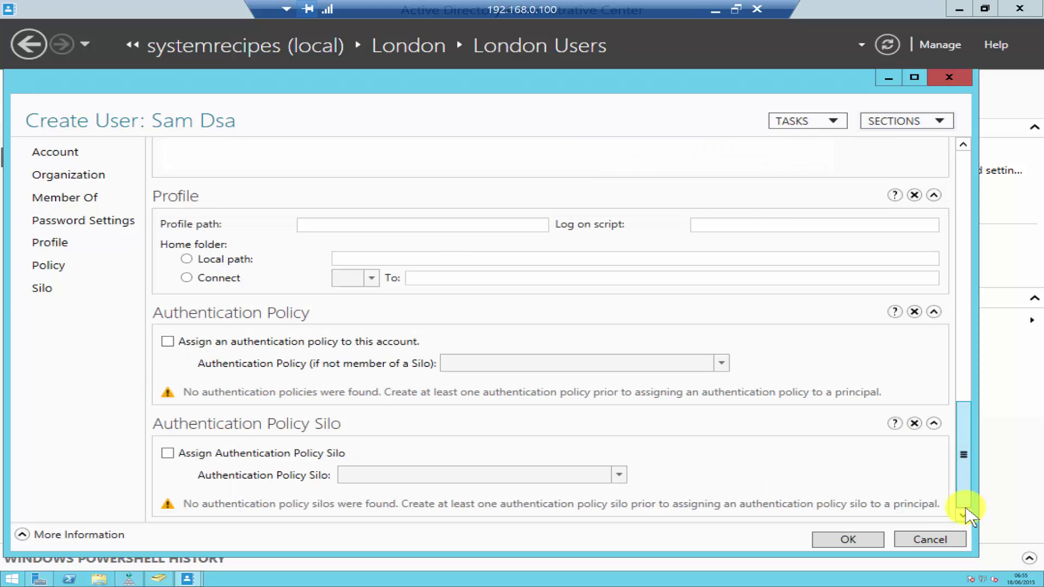
left_click_drag(964, 495, 939, 415)
scroll(939, 415, "down", 5)
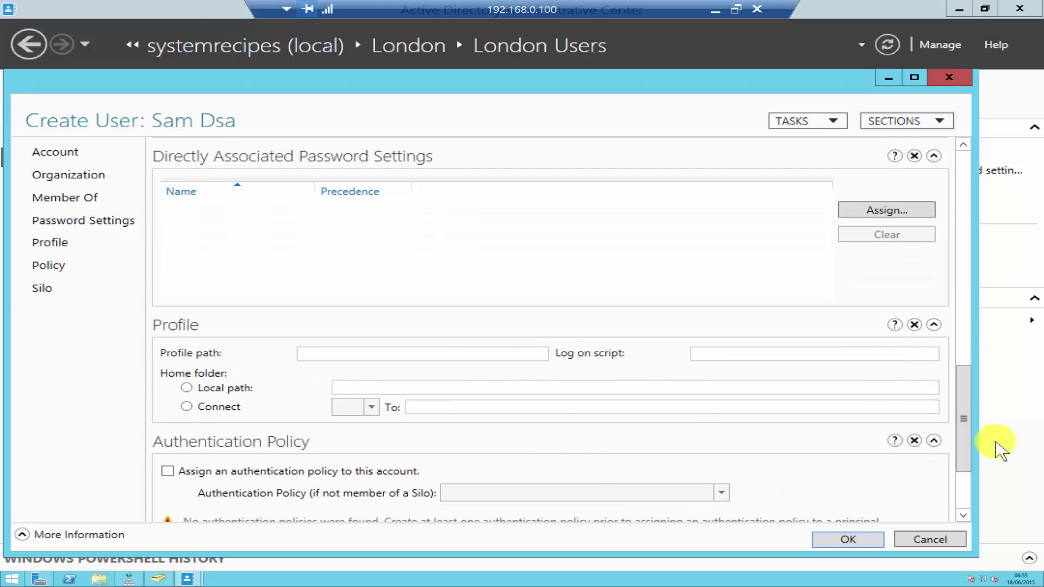
left_click_drag(960, 466, 969, 490)
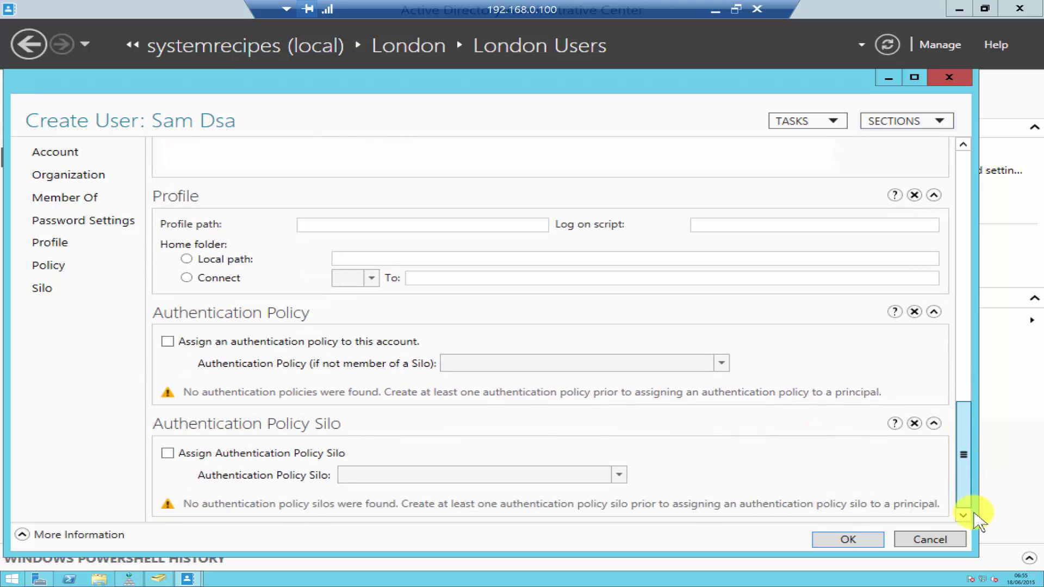
left_click(849, 540)
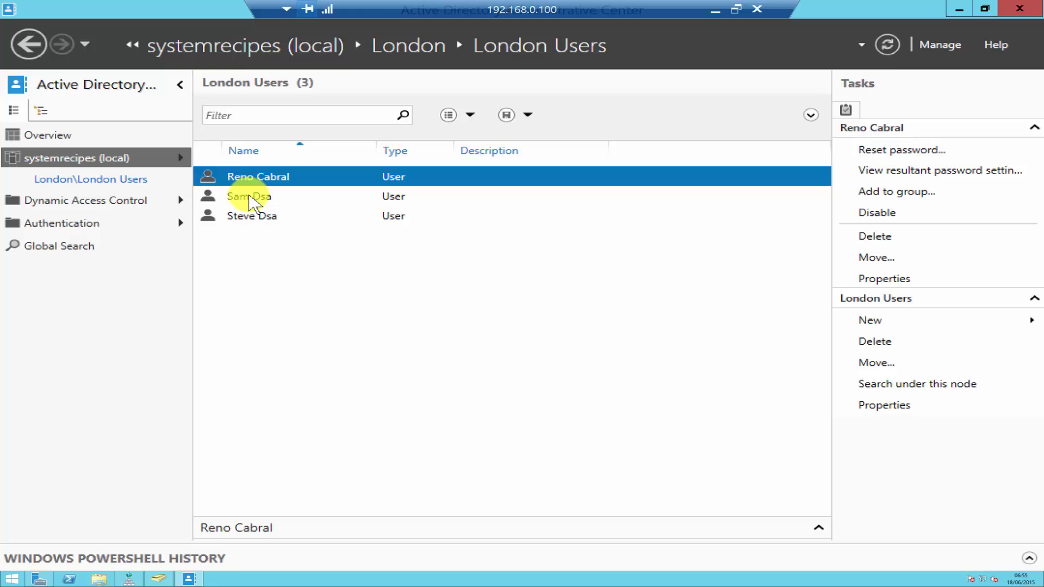
left_click(957, 10)
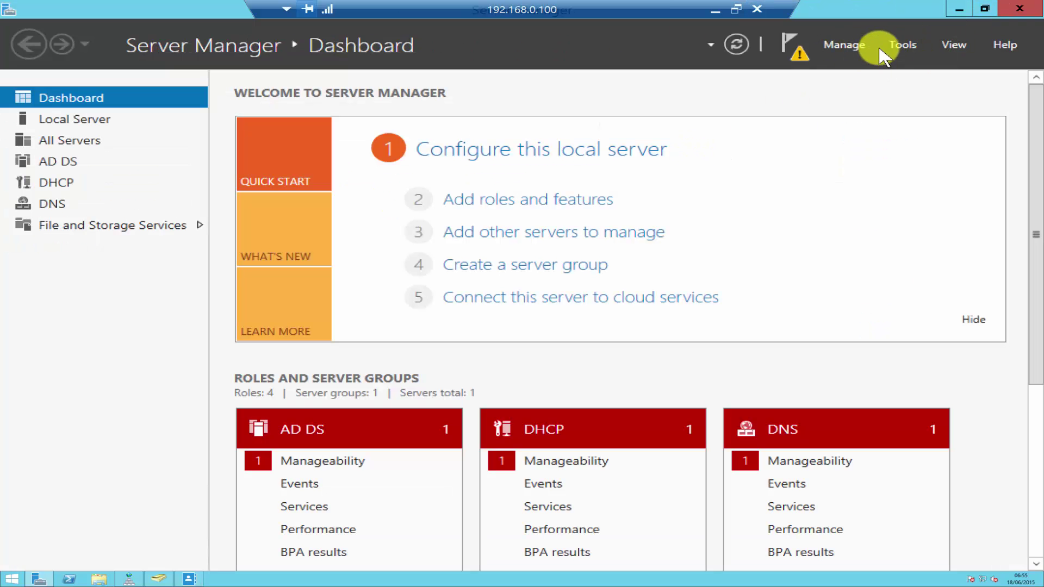
- Reopen Active Directory Users and Computers from Server Manager and select the London Users OU
left_click(895, 45)
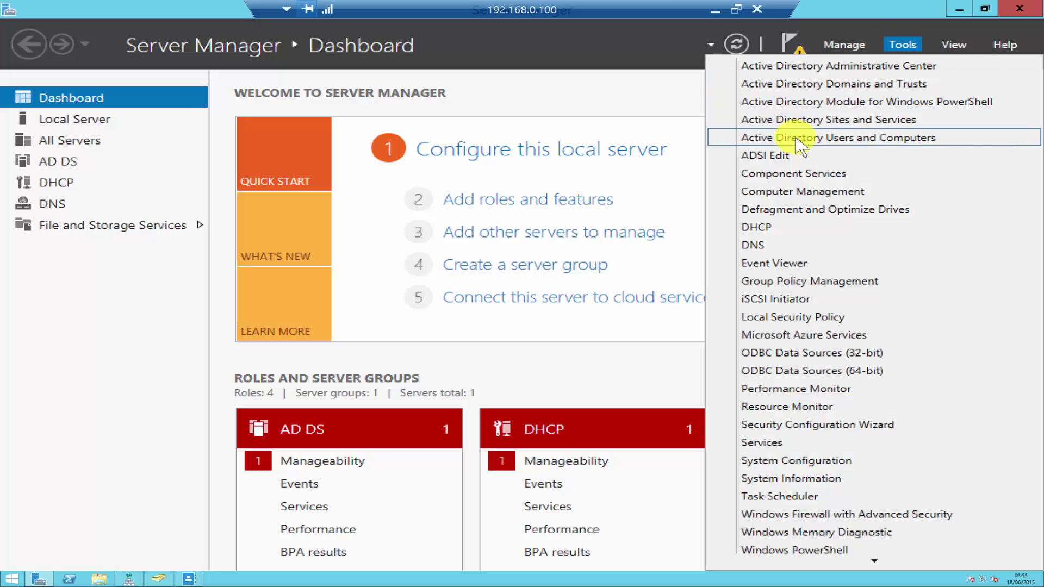
left_click(798, 140)
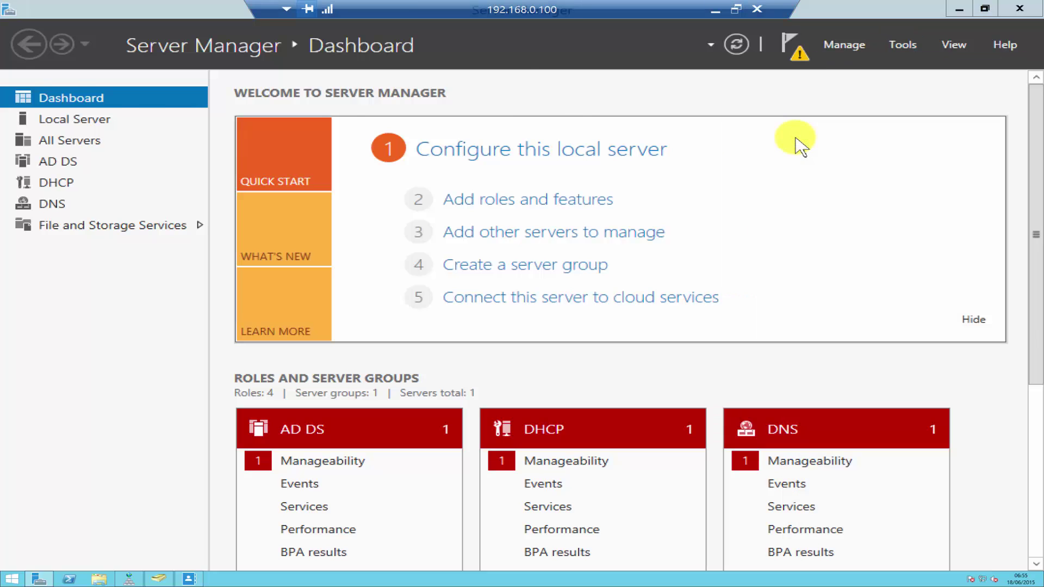
left_click(337, 134)
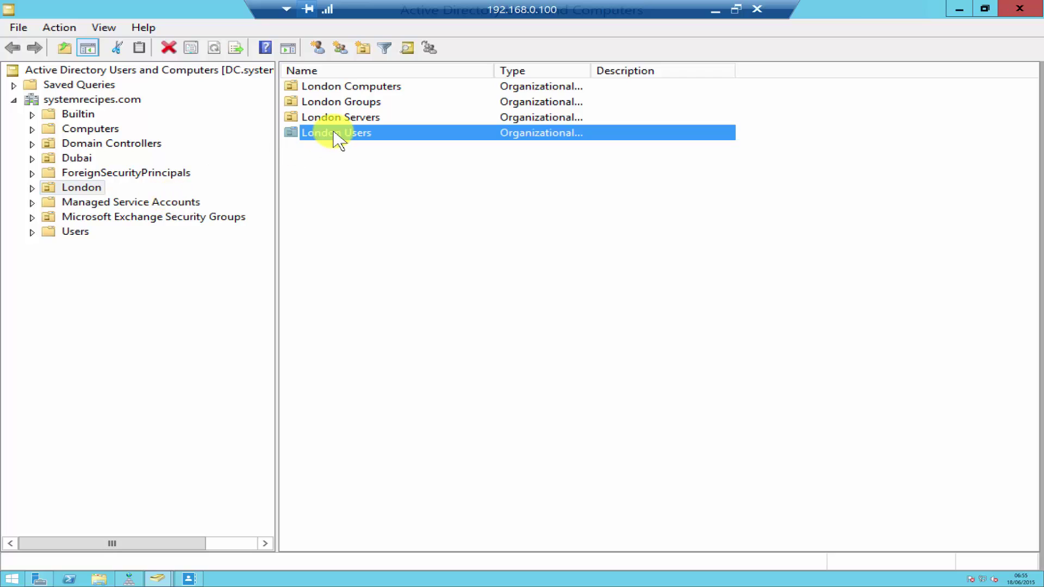
- Open the Properties dialog of an existing user in the London Users OU
double_click(337, 134)
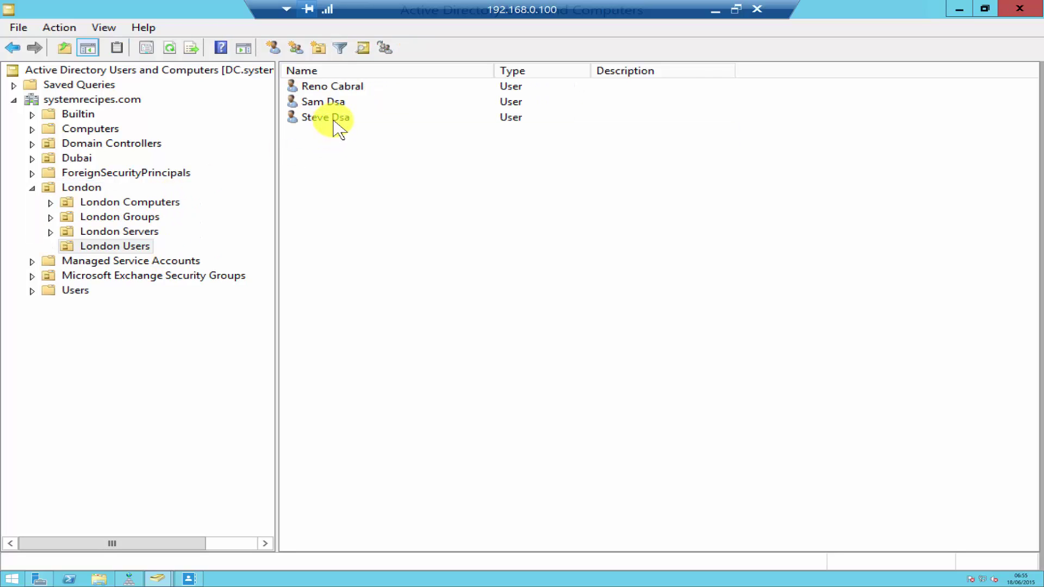
right_click(334, 122)
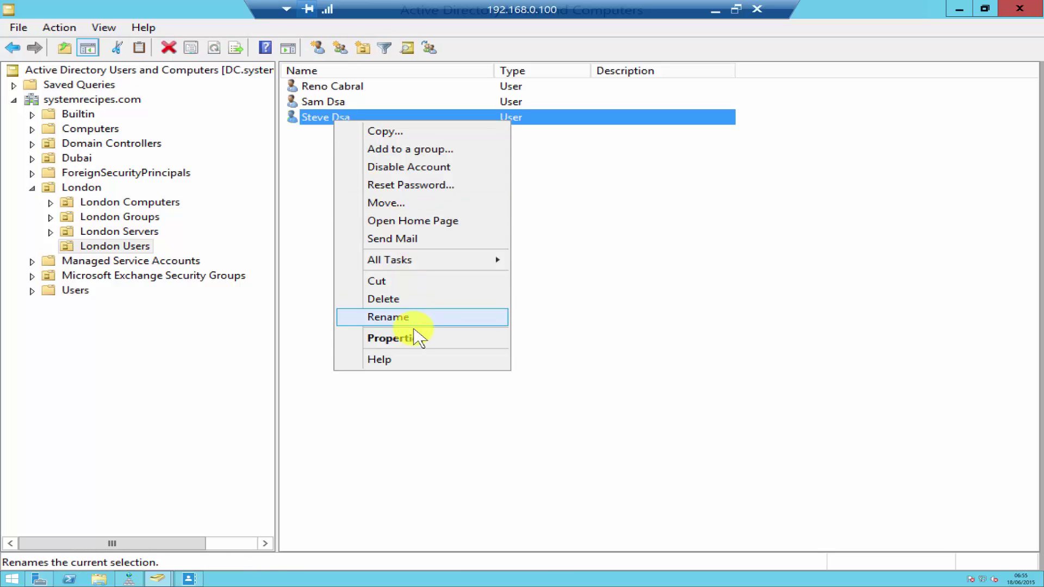
left_click(418, 338)
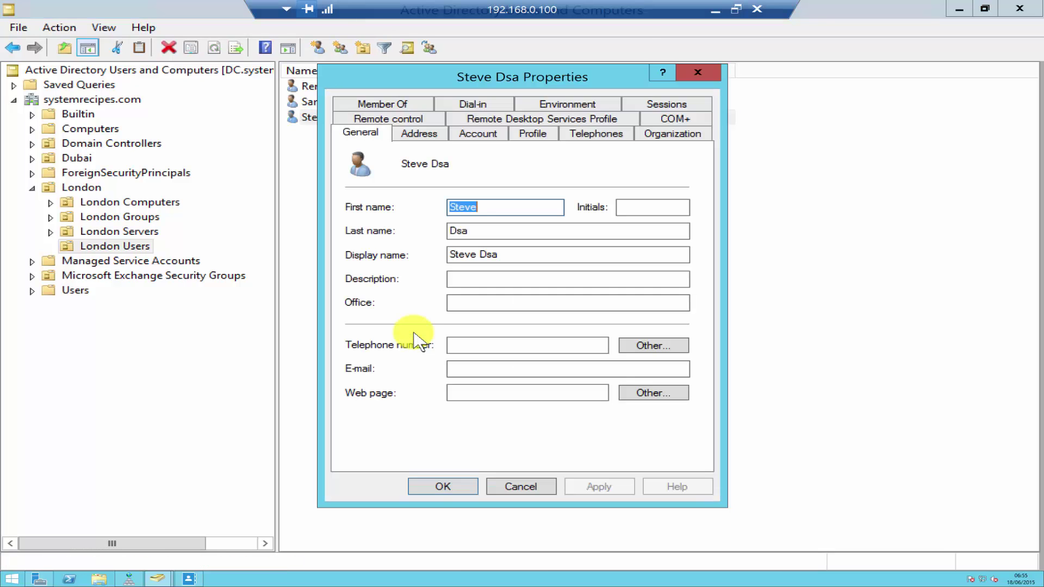
- Review the Address, Account, Profile and Telephones tabs, ending on the blank telephone fields
left_click(427, 137)
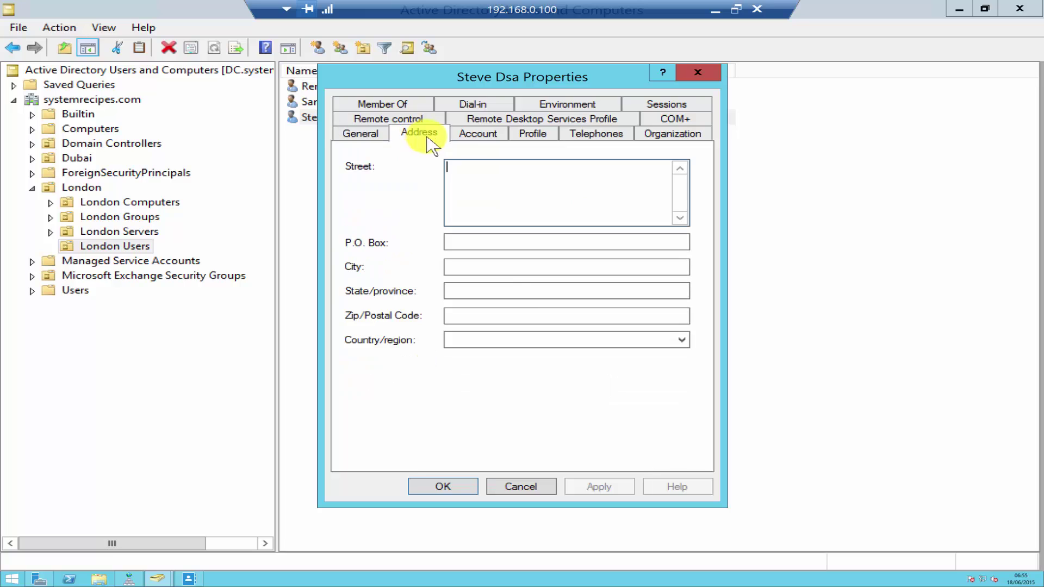
left_click(478, 136)
left_click(533, 137)
left_click(605, 140)
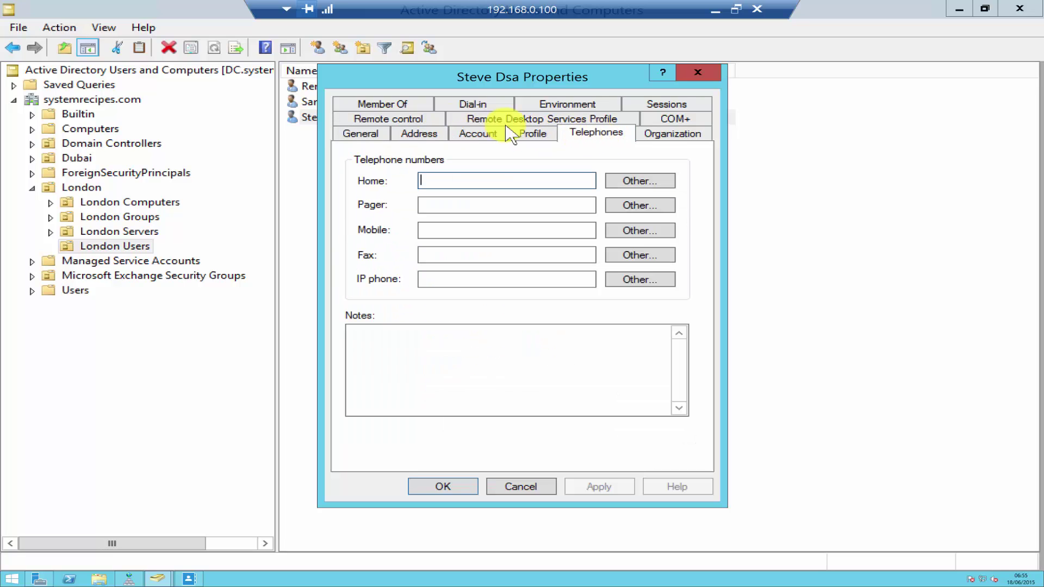